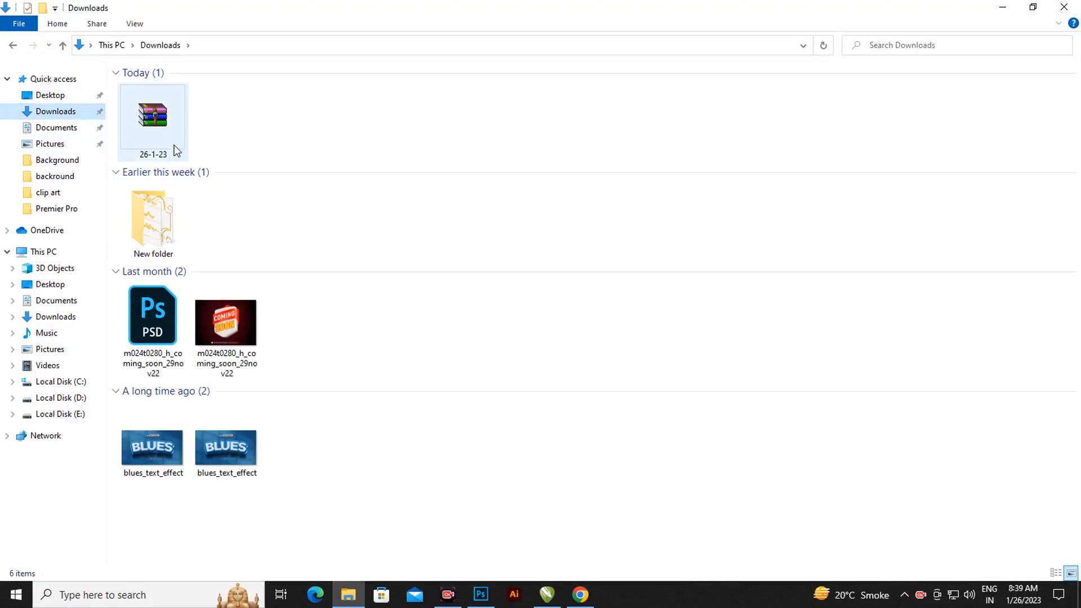
- Extract the password-protected 26-1-23 archive into Downloads and select the extracted template file
{"action": "left_click", "coordinate": [164, 134]}
{"action": "right_click", "coordinate": [166, 134]}
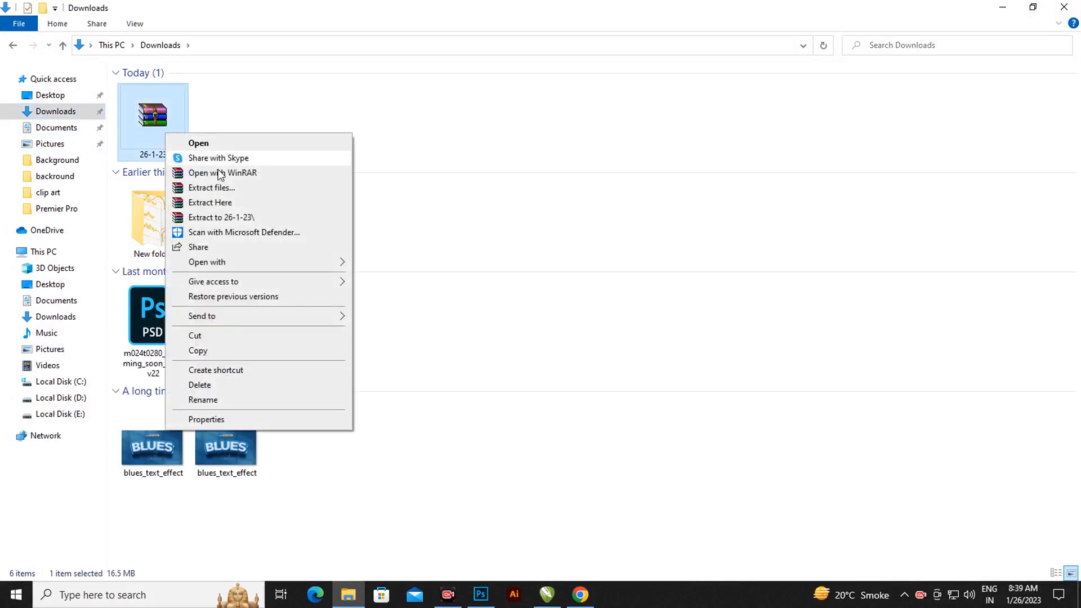
{"action": "left_click", "coordinate": [201, 204]}
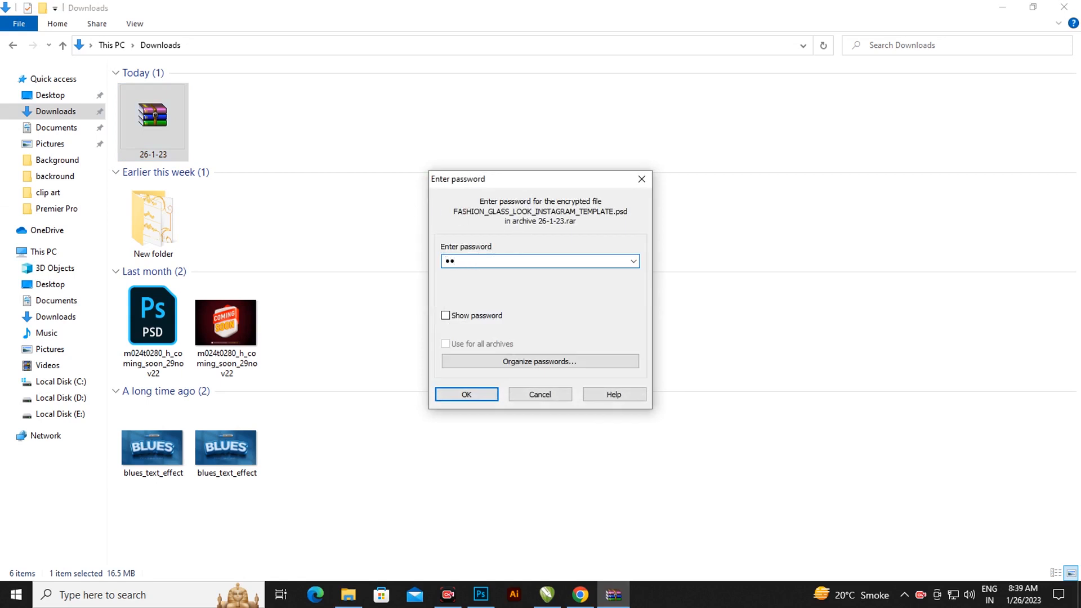
{"action": "type", "text": "••"}
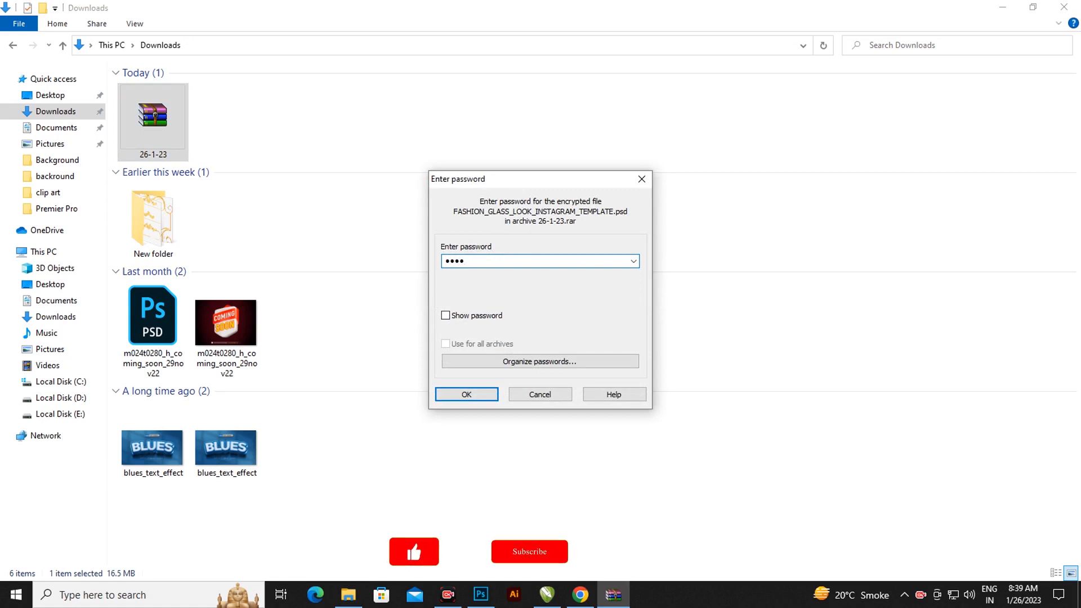
{"action": "type", "text": "•••"}
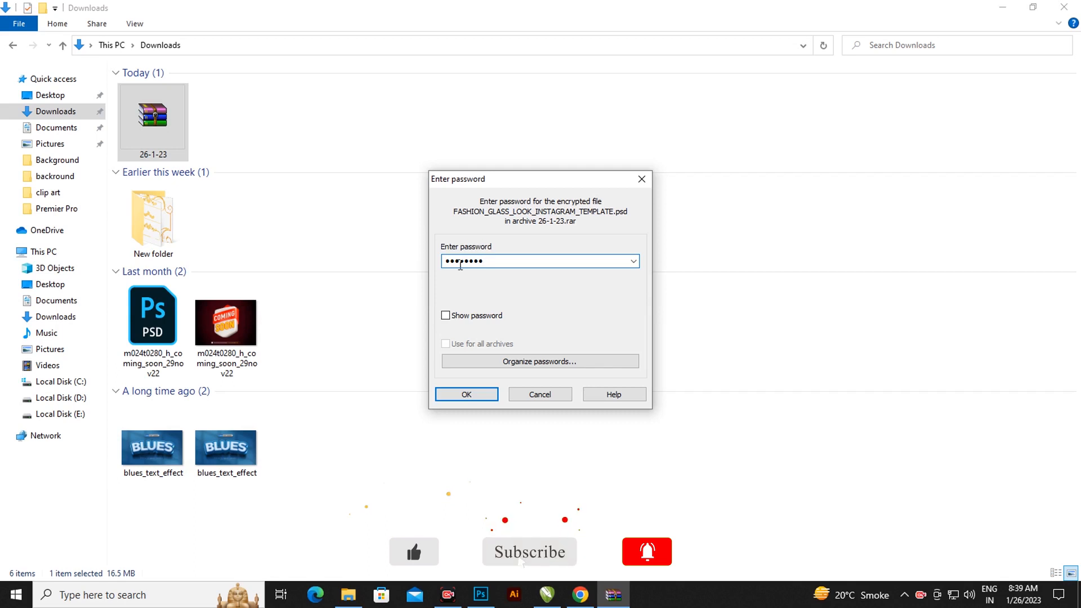
{"action": "left_click", "coordinate": [486, 395]}
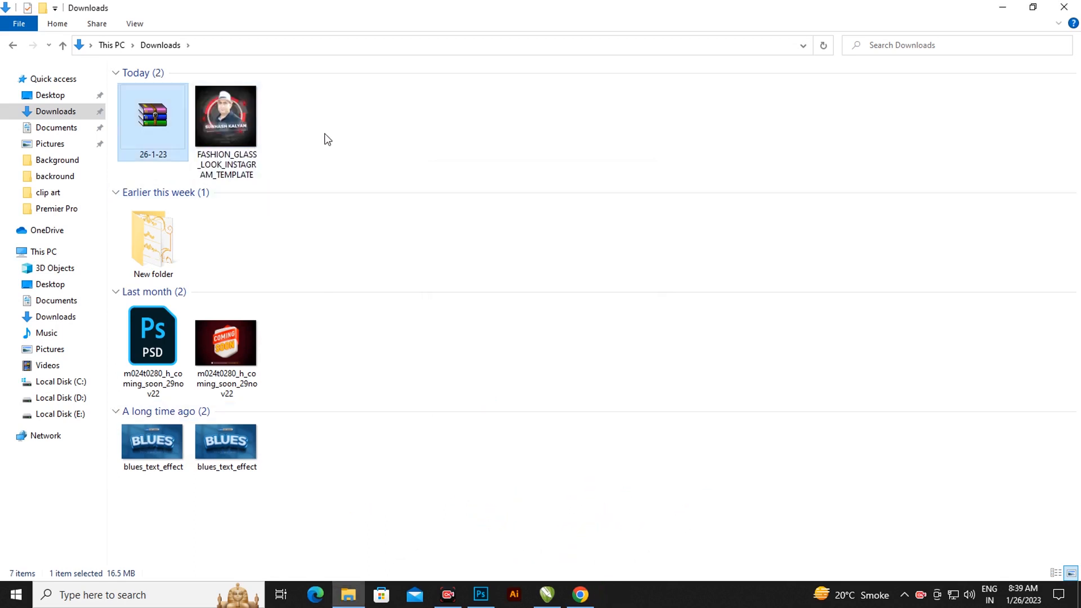
{"action": "left_click", "coordinate": [232, 131]}
- Open the template in Photoshop, enter the YOUR IMAGE HERE smart object and delete its 1312 portrait layer
{"action": "left_click_drag", "start_coordinate": [231, 115], "coordinate": [483, 360]}
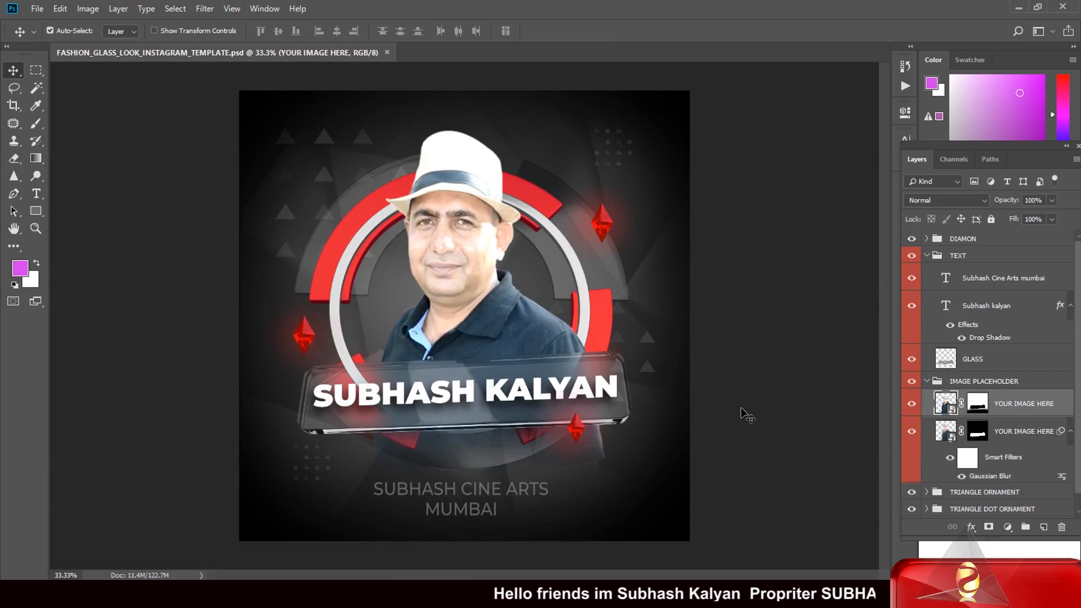
{"action": "double_click", "coordinate": [946, 403]}
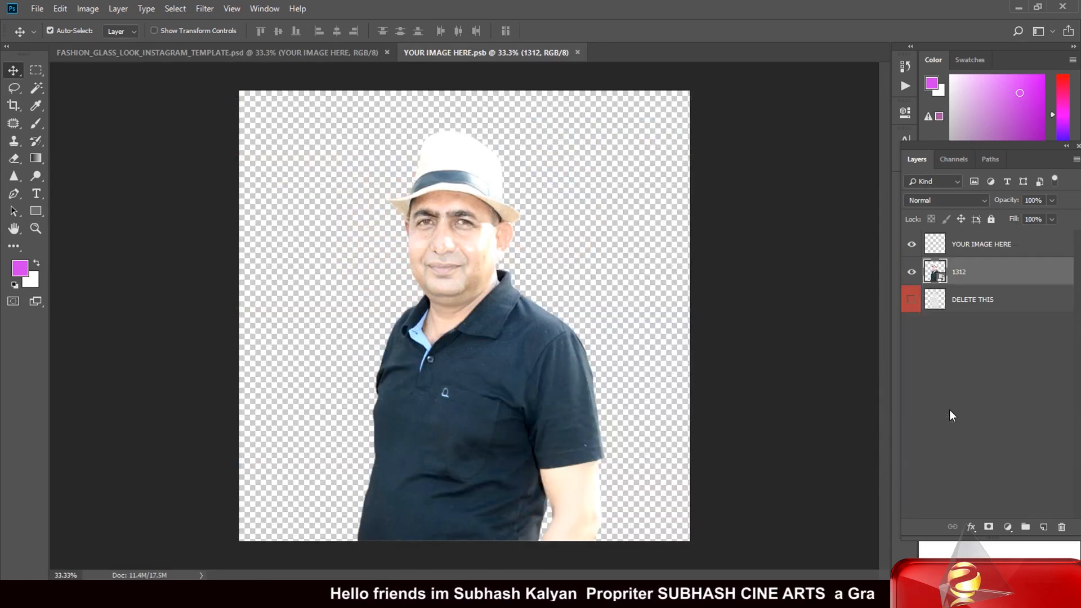
{"action": "left_click_drag", "start_coordinate": [484, 405], "coordinate": [498, 406]}
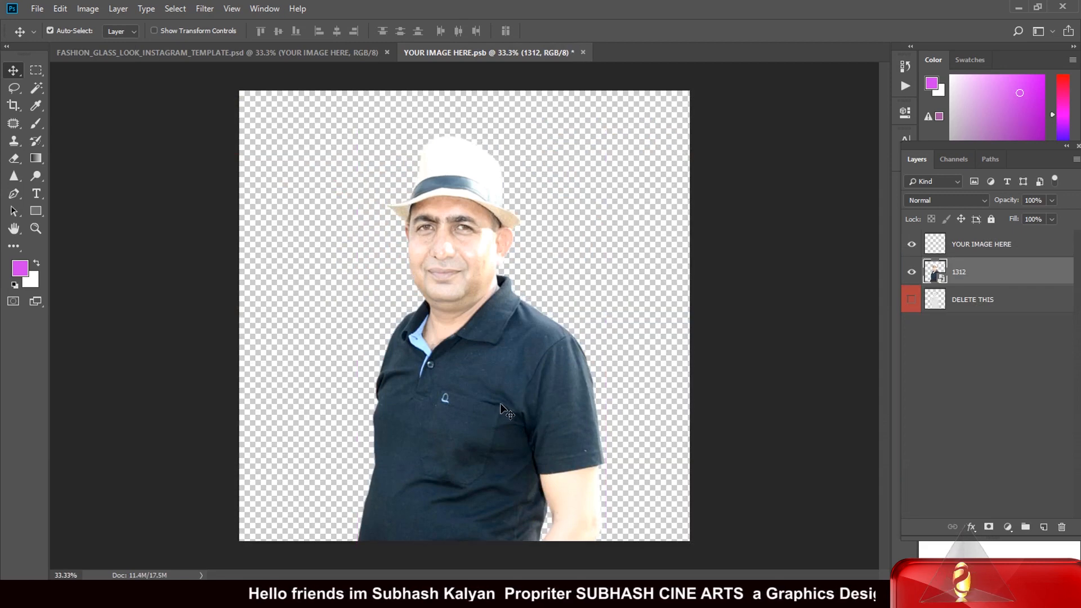
{"action": "key", "text": "Delete"}
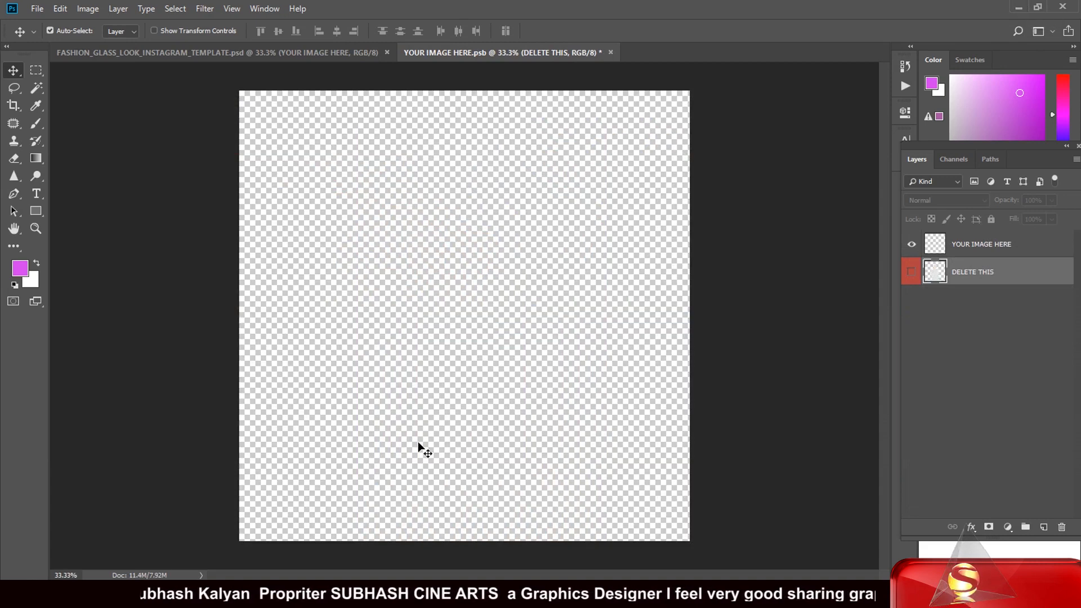
{"action": "left_click", "coordinate": [37, 9]}
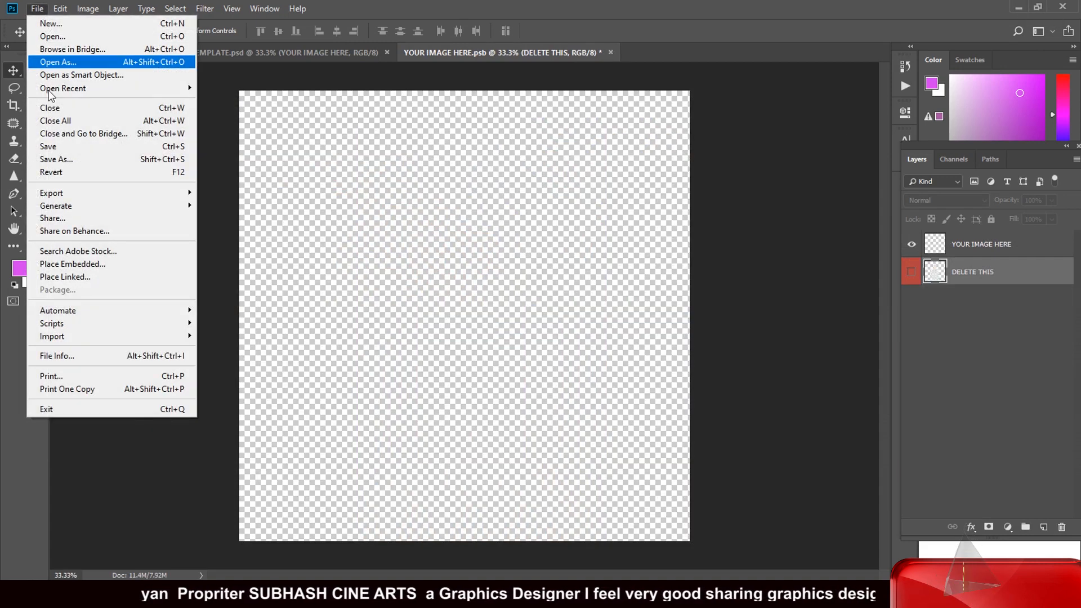
{"action": "left_click", "coordinate": [56, 61]}
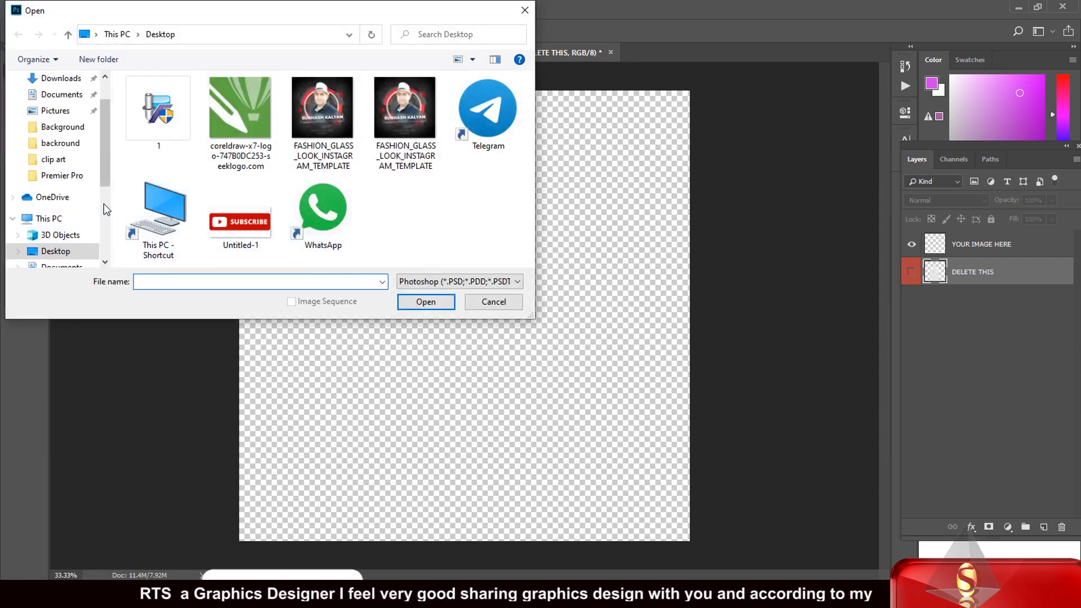
{"action": "left_click_drag", "start_coordinate": [107, 157], "coordinate": [101, 221]}
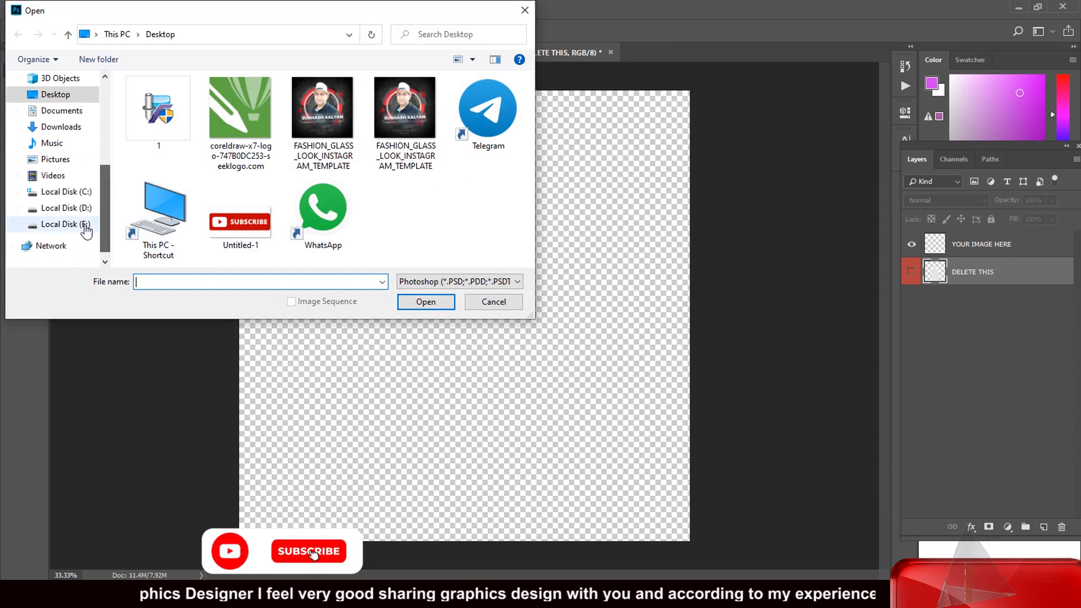
{"action": "left_click", "coordinate": [79, 225]}
{"action": "double_click", "coordinate": [415, 200]}
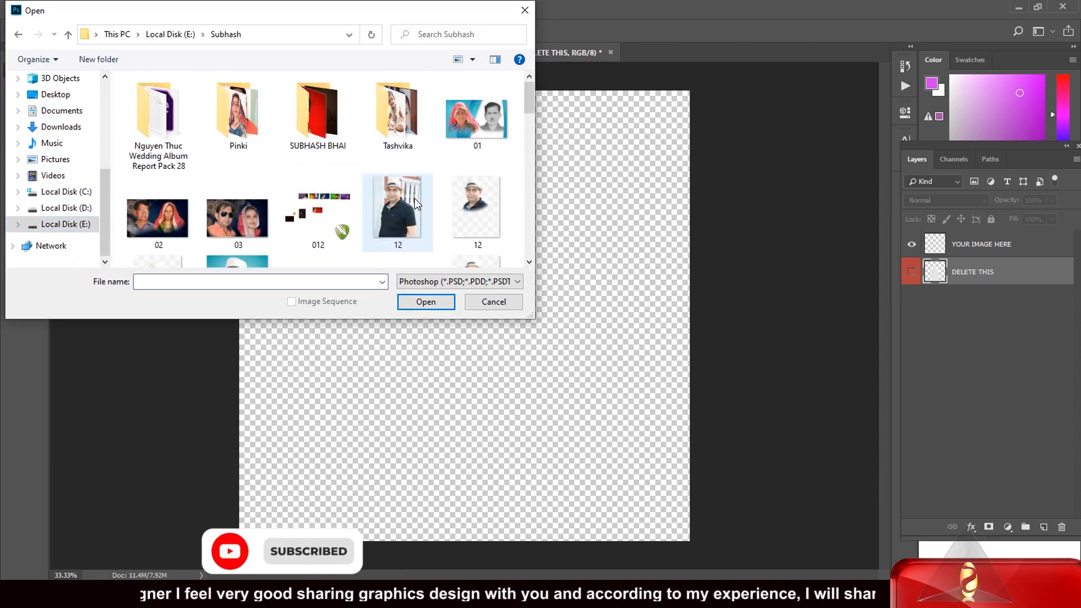
{"action": "left_click_drag", "start_coordinate": [529, 107], "coordinate": [530, 126]}
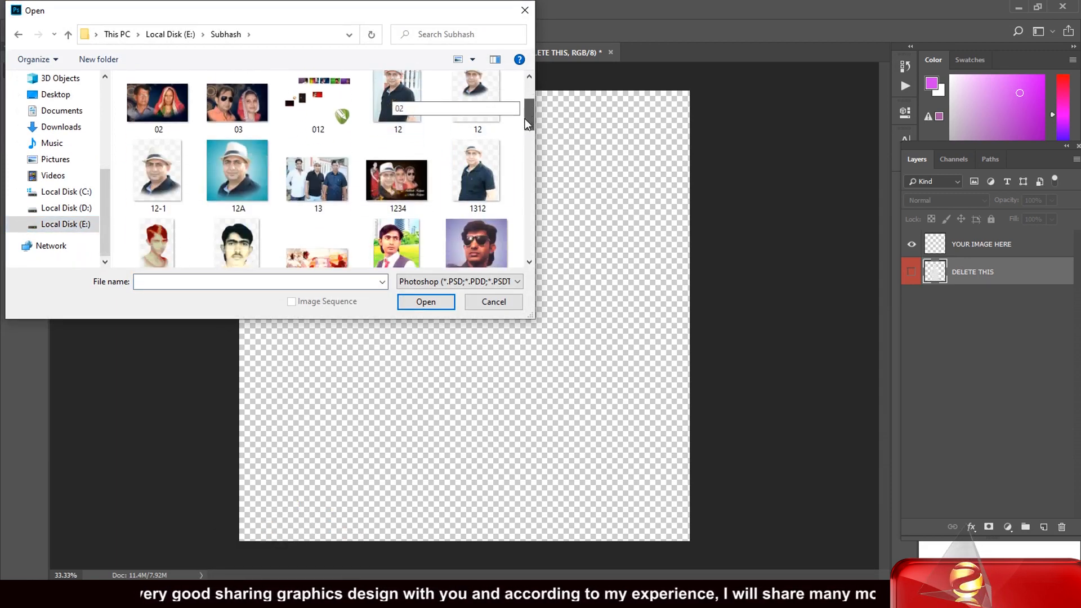
{"action": "left_click", "coordinate": [472, 178]}
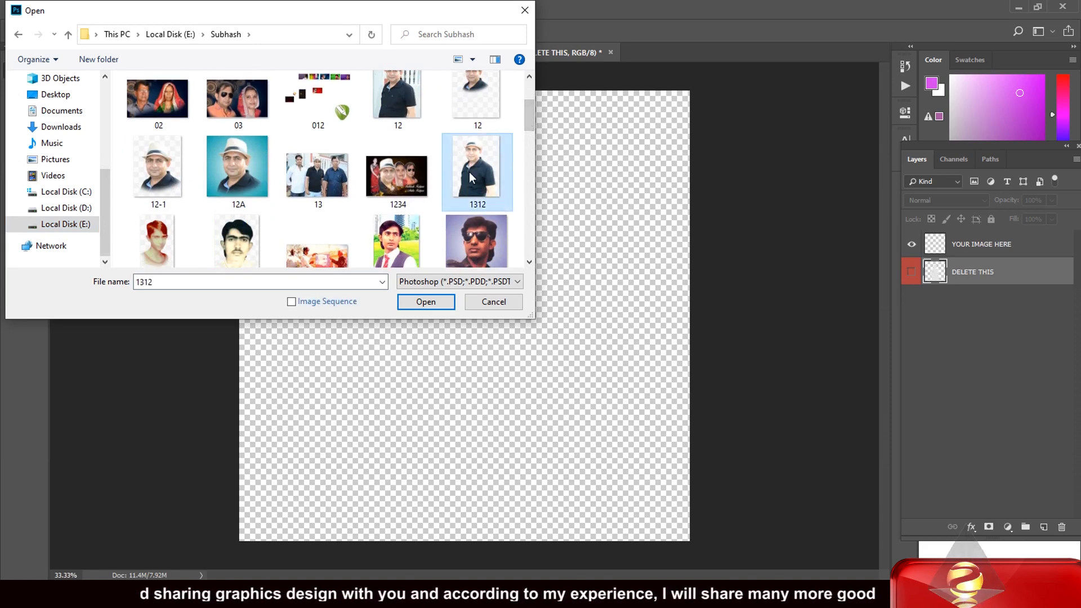
{"action": "left_click", "coordinate": [426, 302]}
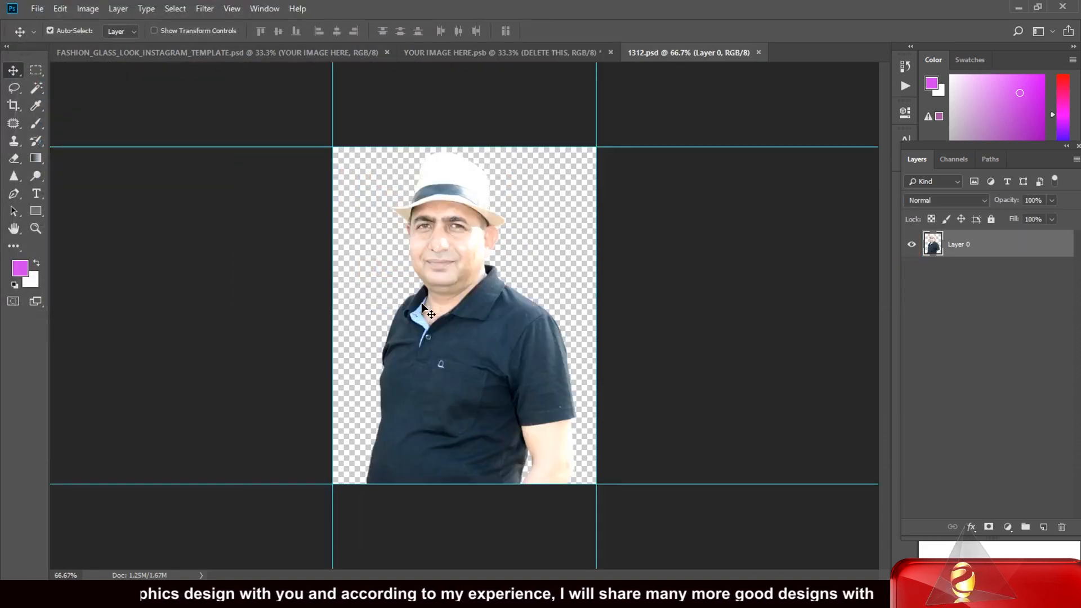
{"action": "left_click", "coordinate": [758, 52]}
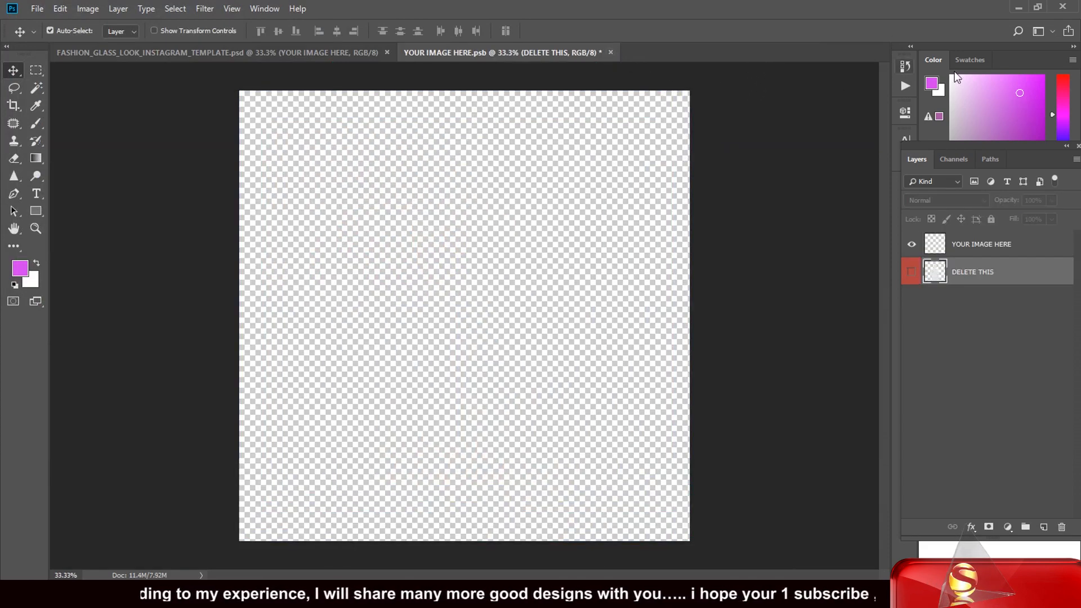
{"action": "left_click", "coordinate": [1018, 8]}
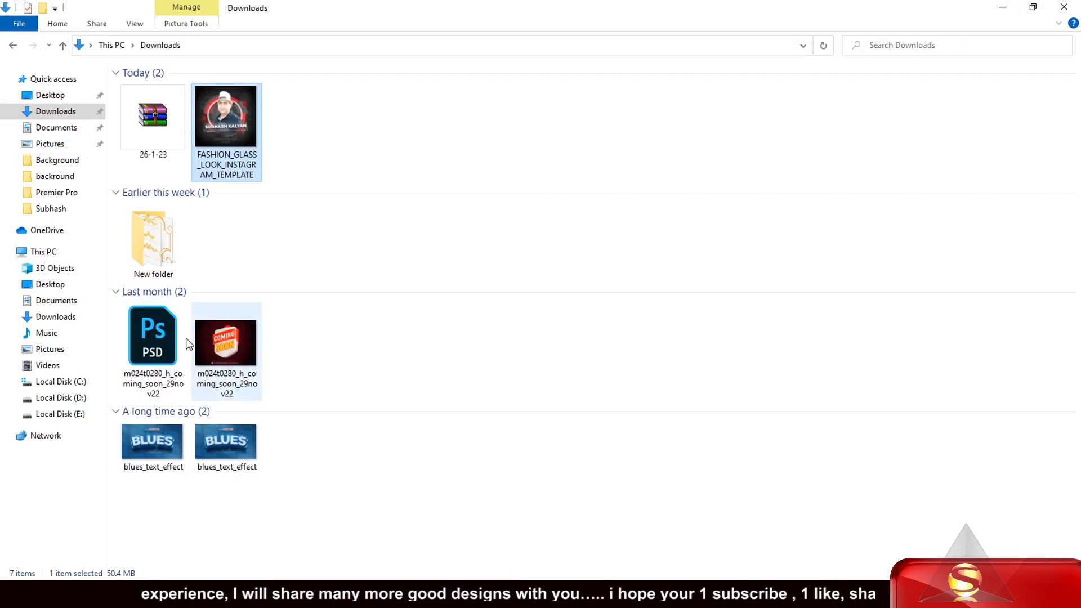
- Drag the 1312 portrait from its photo folder on Local Disk (E:) onto the smart object canvas
{"action": "left_click", "coordinate": [77, 416]}
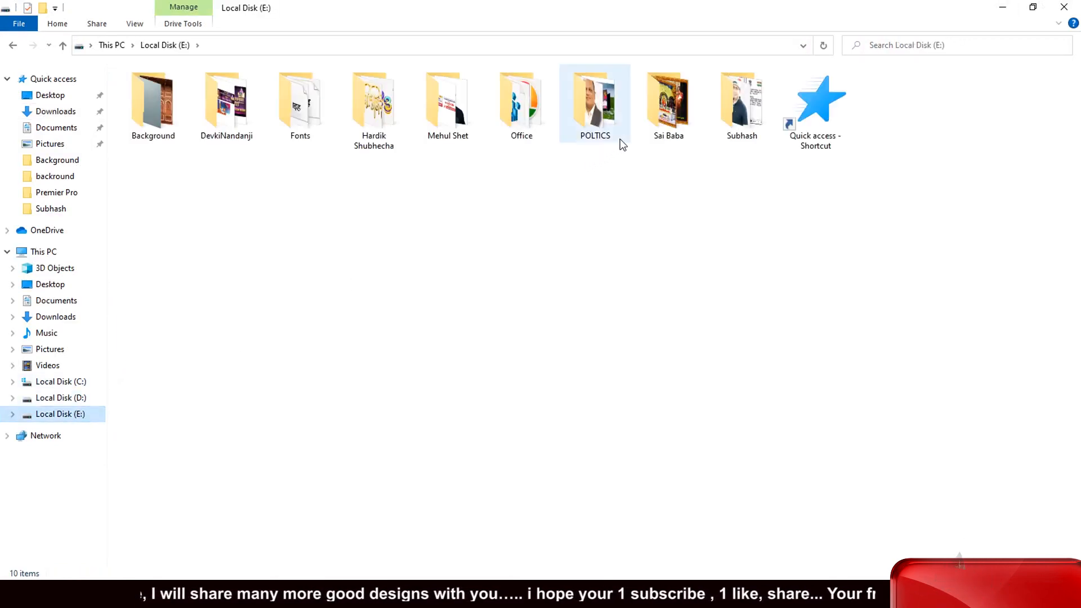
{"action": "double_click", "coordinate": [744, 127]}
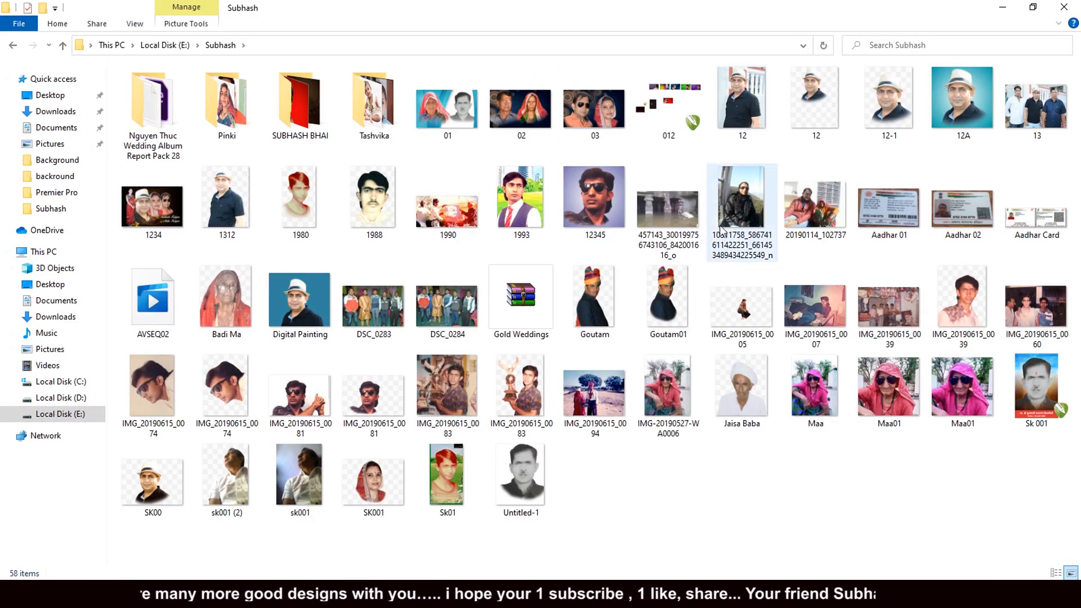
{"action": "left_click", "coordinate": [219, 198]}
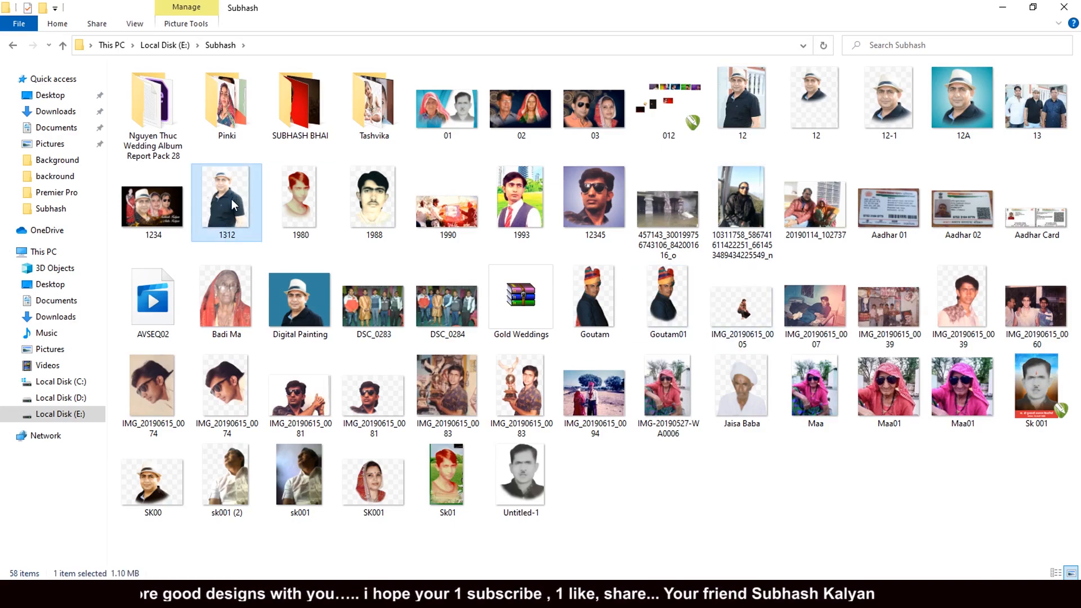
{"action": "left_click_drag", "start_coordinate": [234, 205], "coordinate": [456, 340]}
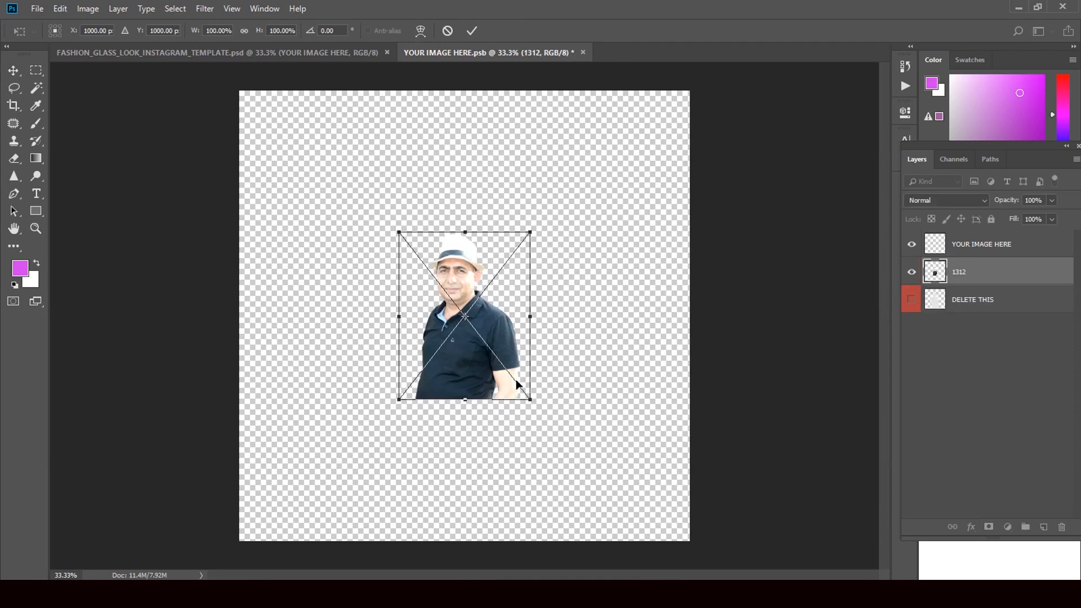
- Scale the placed 1312 portrait up to about 235% by 245% and confirm the placement
{"action": "left_click_drag", "start_coordinate": [534, 403], "coordinate": [591, 541]}
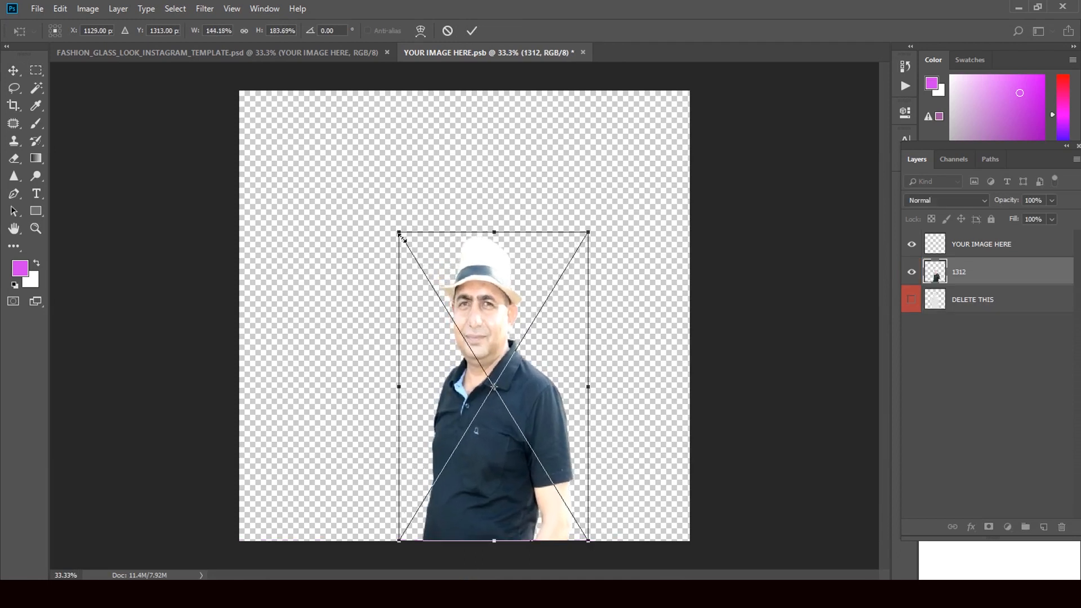
{"action": "left_click_drag", "start_coordinate": [392, 230], "coordinate": [347, 211]}
{"action": "left_click_drag", "start_coordinate": [588, 212], "coordinate": [631, 148]}
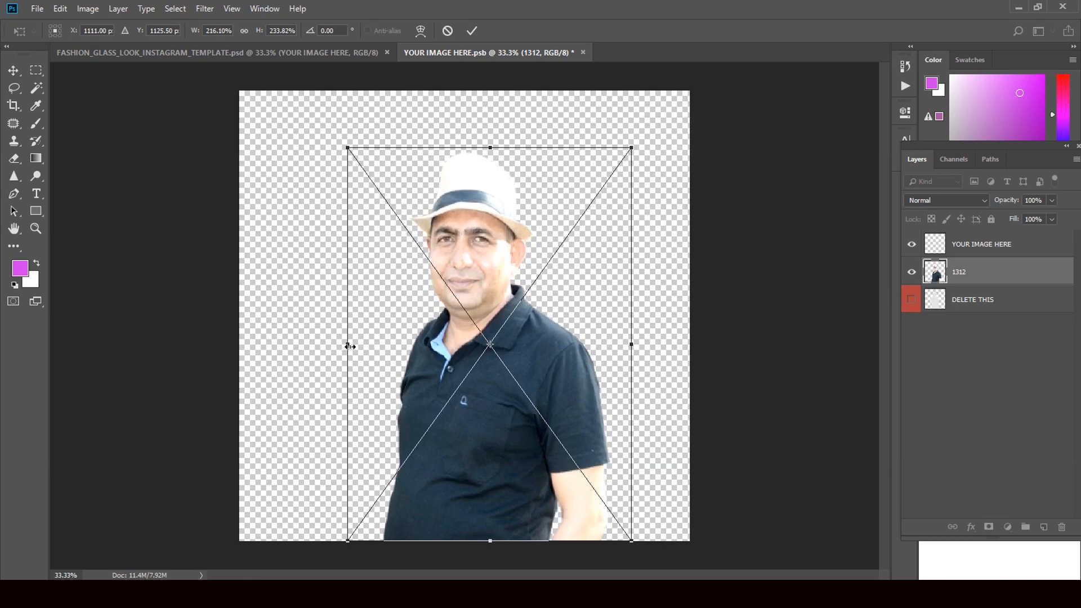
{"action": "left_click_drag", "start_coordinate": [349, 346], "coordinate": [336, 344]}
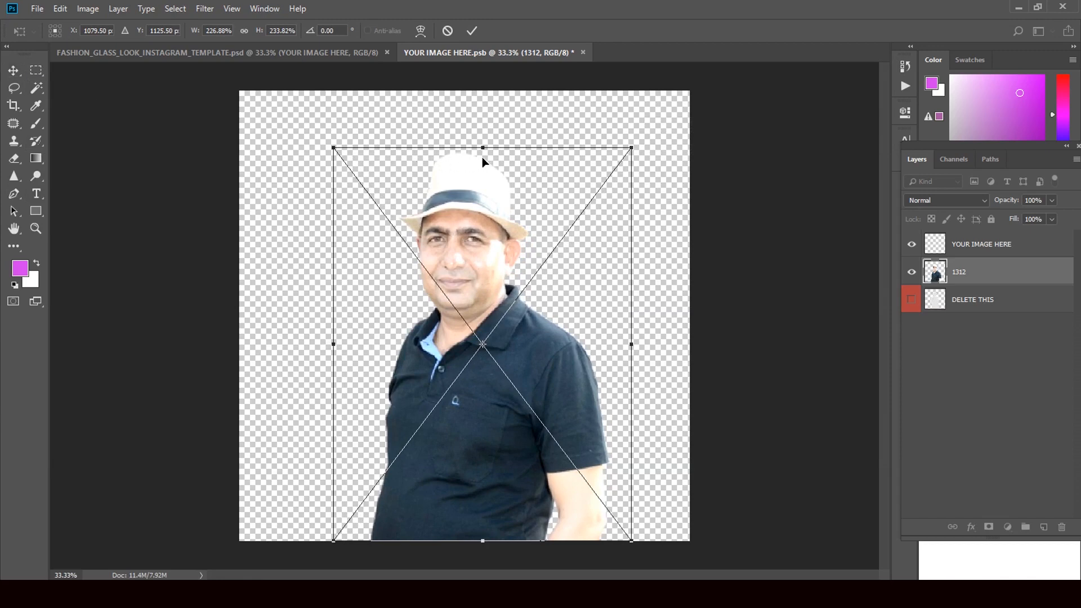
{"action": "left_click_drag", "start_coordinate": [332, 150], "coordinate": [322, 131]}
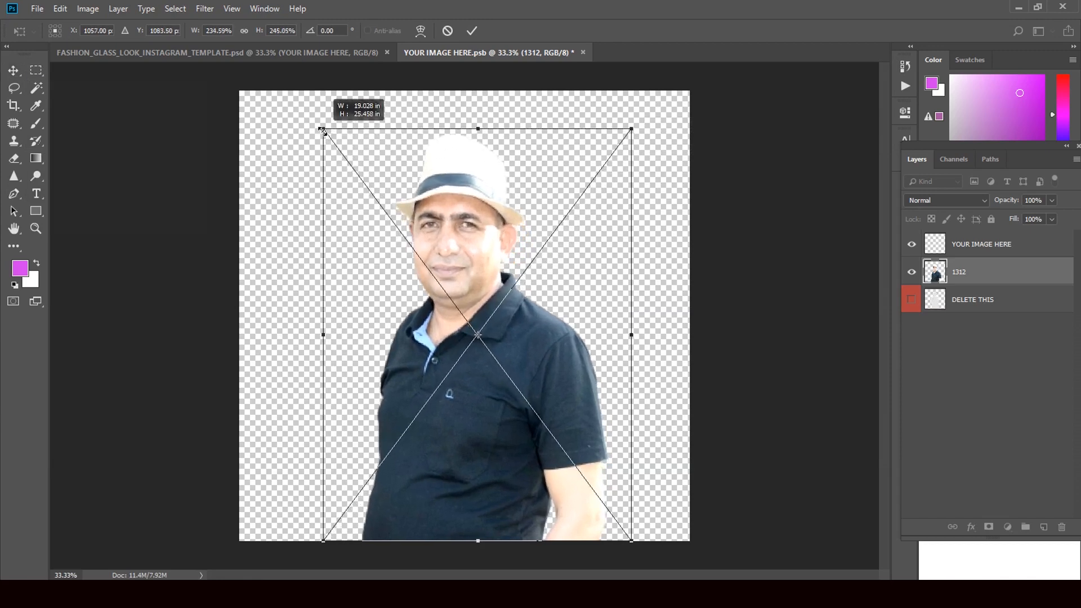
{"action": "left_click", "coordinate": [13, 70]}
{"action": "left_click", "coordinate": [502, 224]}
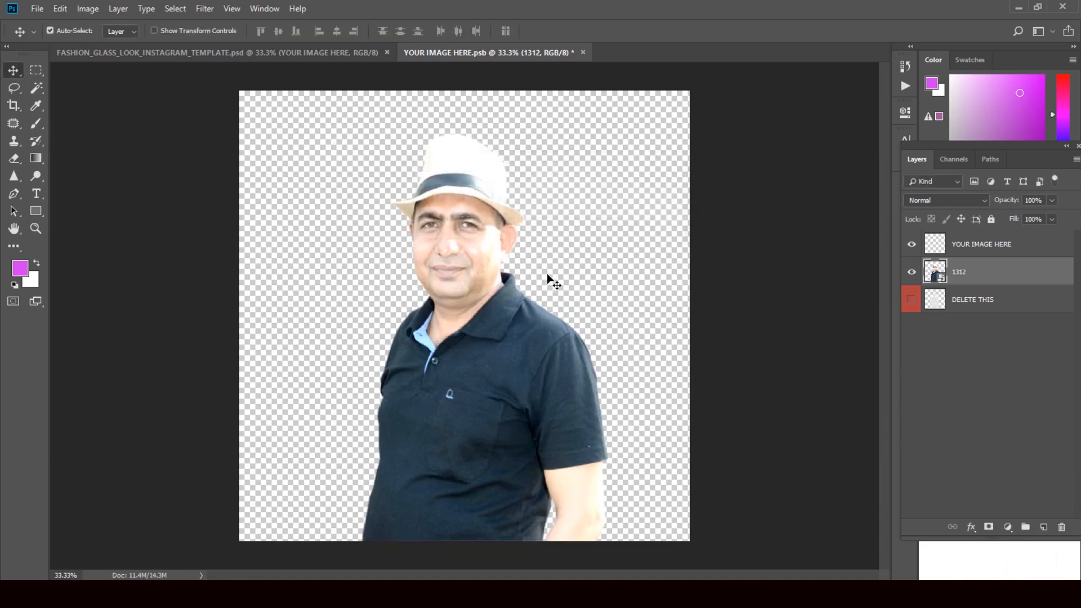
- Apply Levels to the portrait with input levels 26, 1.00 and 253
{"action": "key", "text": "ctrl+l"}
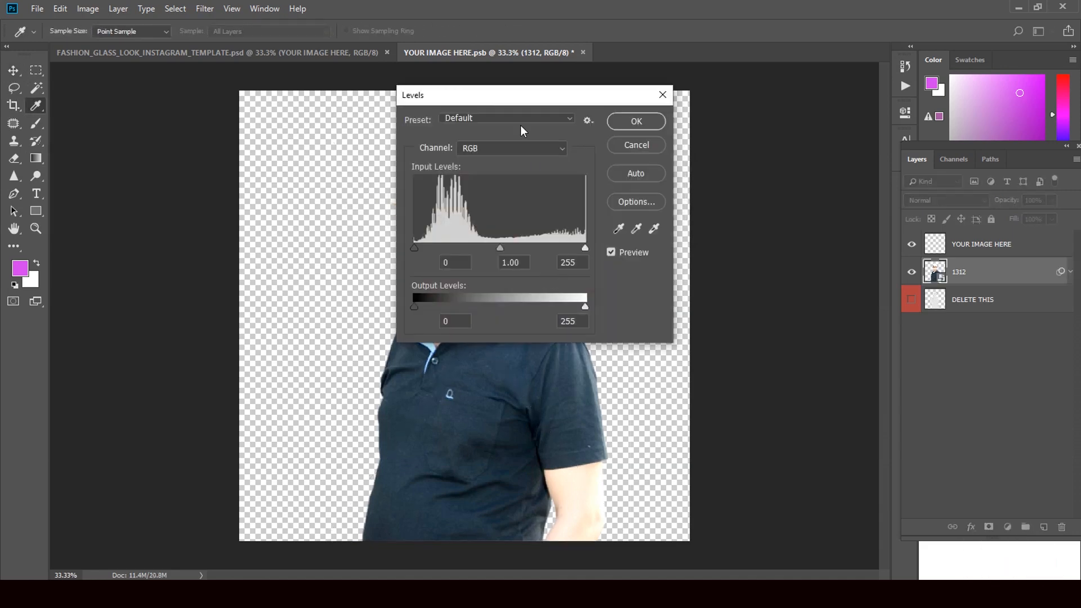
{"action": "left_click_drag", "start_coordinate": [537, 101], "coordinate": [748, 145]}
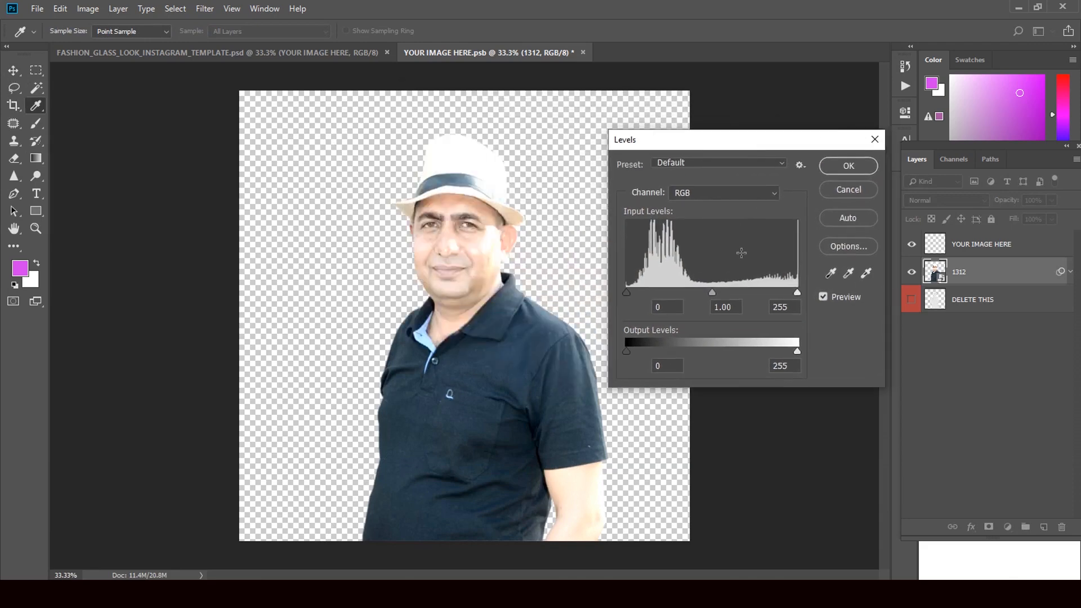
{"action": "key", "text": "alt"}
{"action": "left_click_drag", "start_coordinate": [798, 291], "coordinate": [796, 291]}
{"action": "left_click_drag", "start_coordinate": [625, 293], "coordinate": [645, 295]}
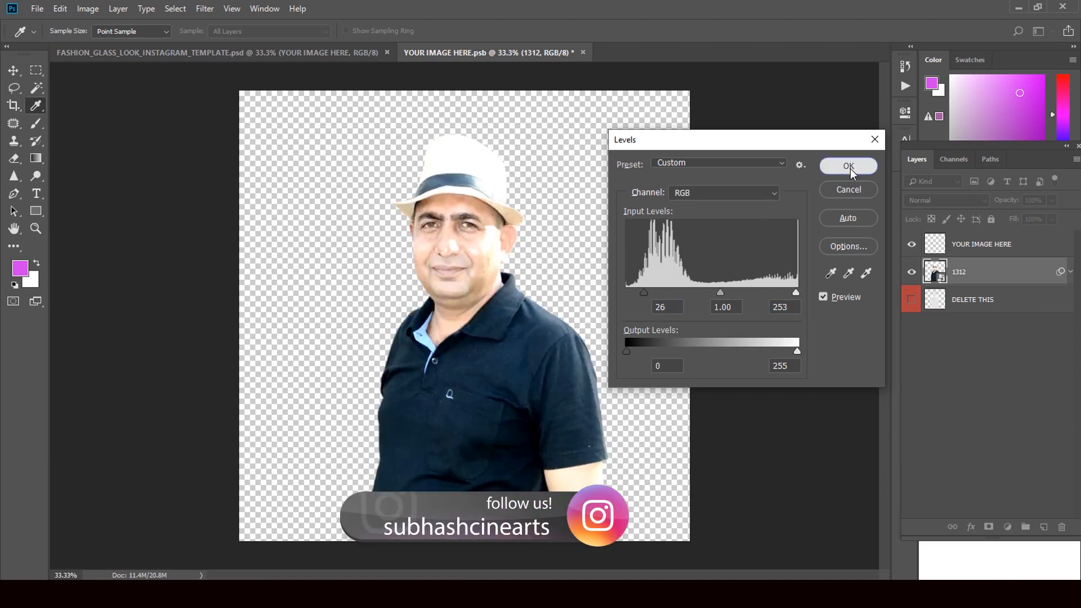
{"action": "left_click", "coordinate": [849, 166]}
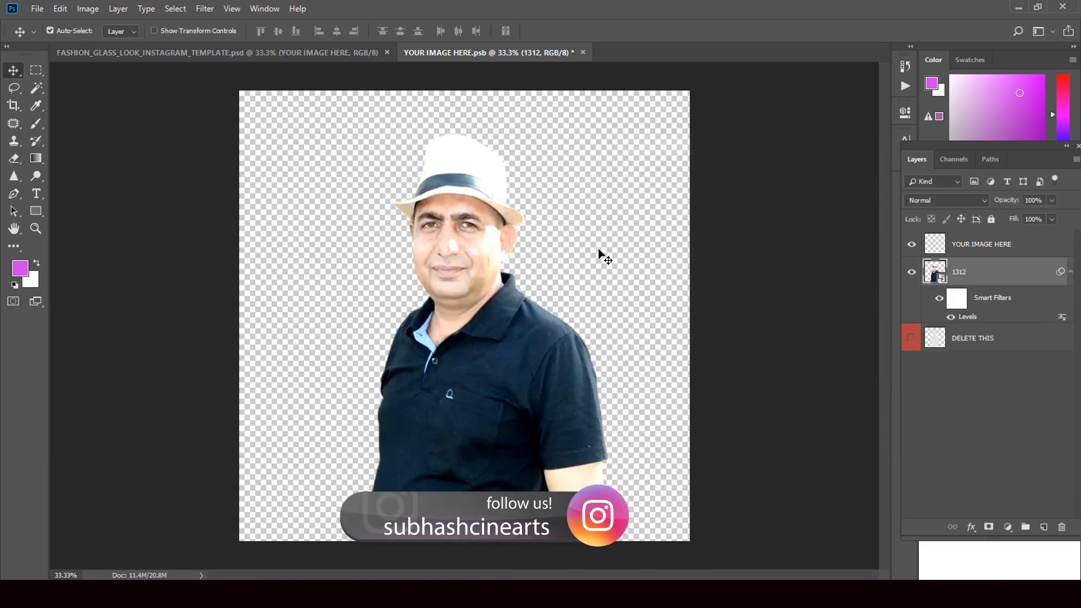
- Close YOUR IMAGE HERE.psb, saving the changes so the template shows the new portrait
{"action": "left_click", "coordinate": [583, 53]}
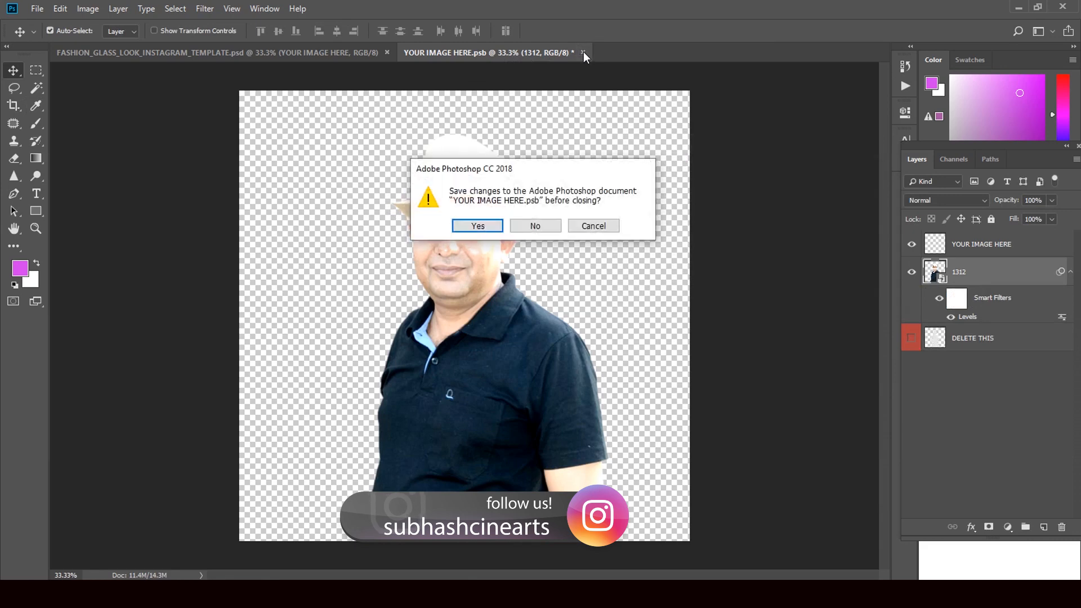
{"action": "left_click", "coordinate": [478, 226]}
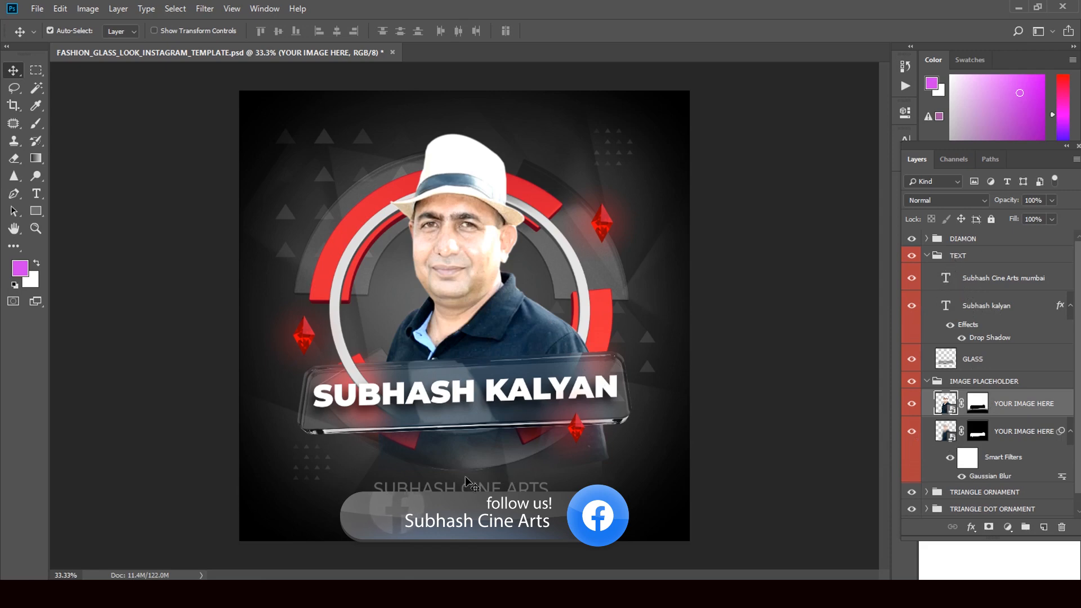
- Replace the subtitle text with the studio's name and MUMBAI on a second line
{"action": "double_click", "coordinate": [947, 279]}
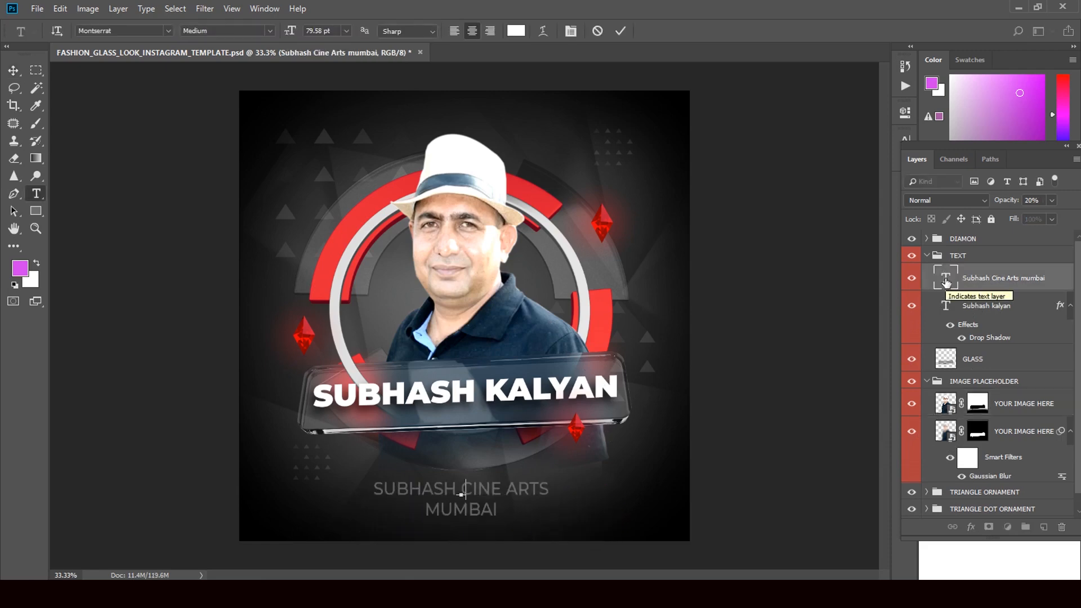
{"action": "type", "text": "SUBHASH"}
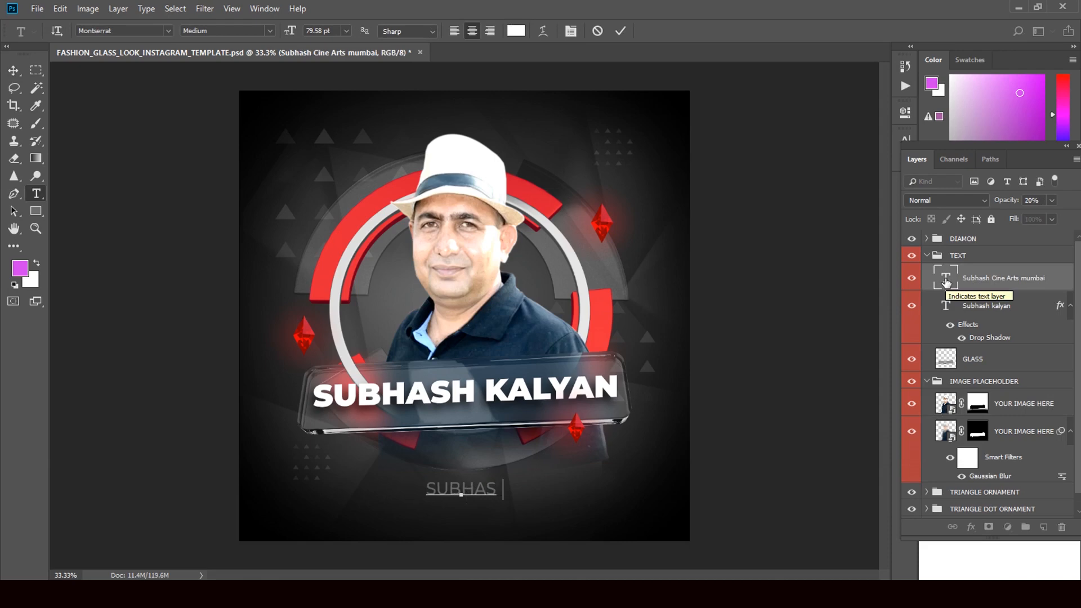
{"action": "type", "text": " CI"}
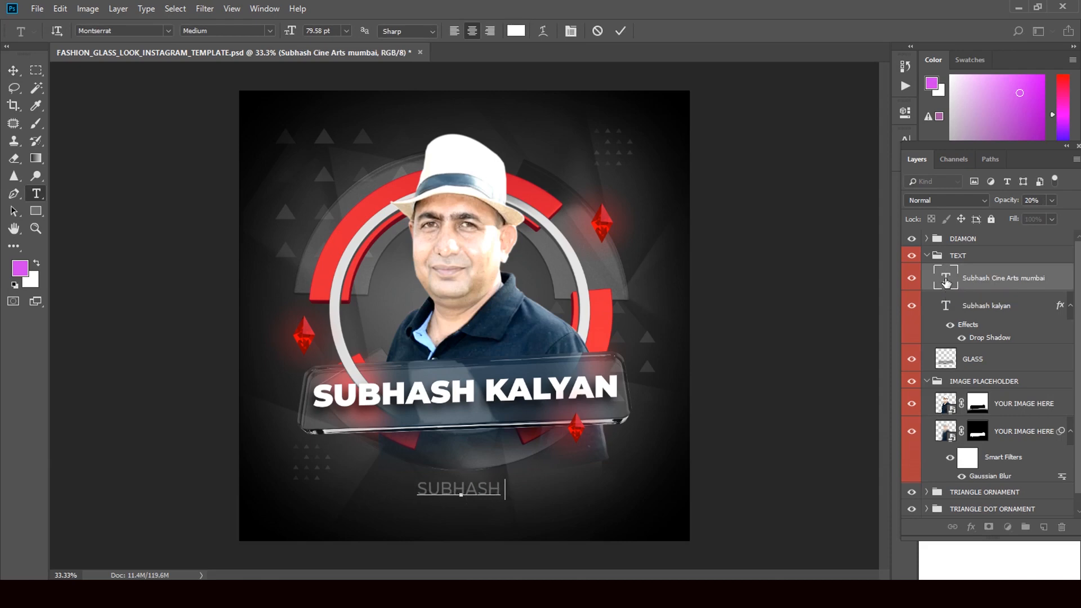
{"action": "type", "text": "NE "}
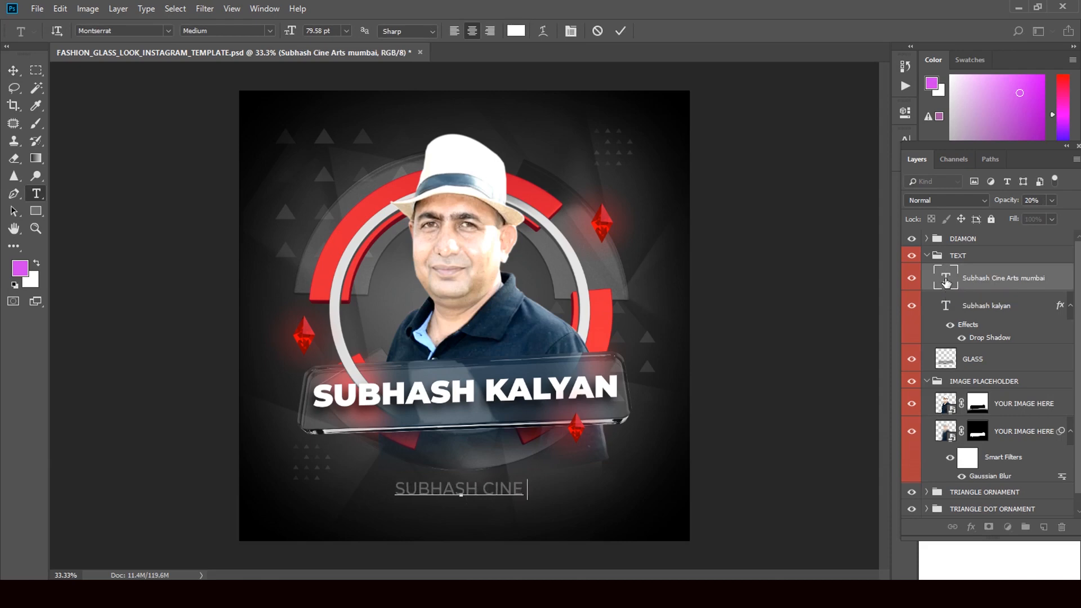
{"action": "type", "text": "ARTS "}
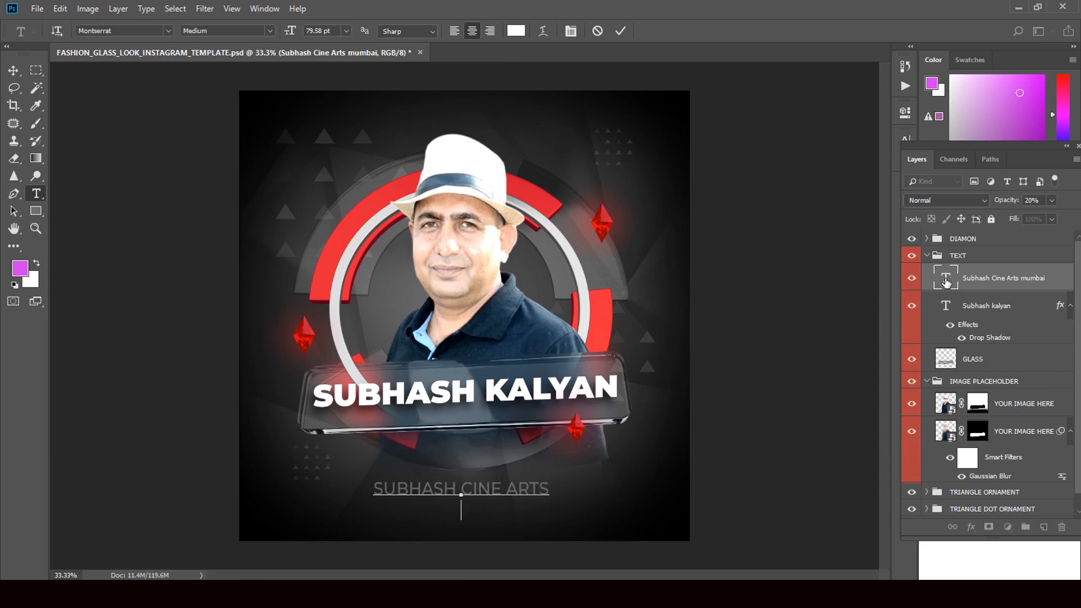
{"action": "type", "text": "MUMBAI"}
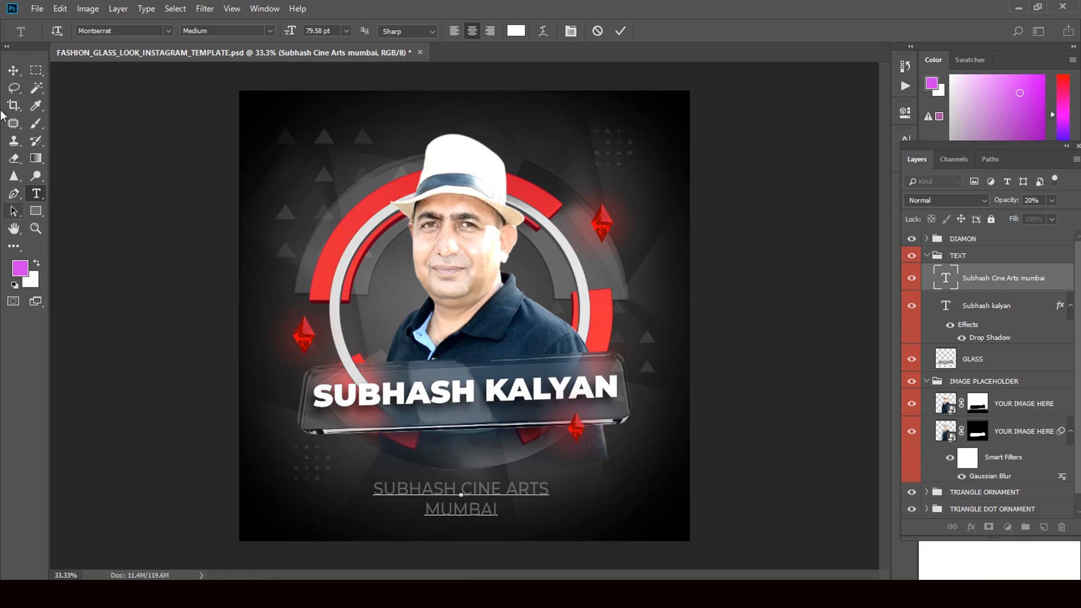
{"action": "left_click", "coordinate": [13, 71]}
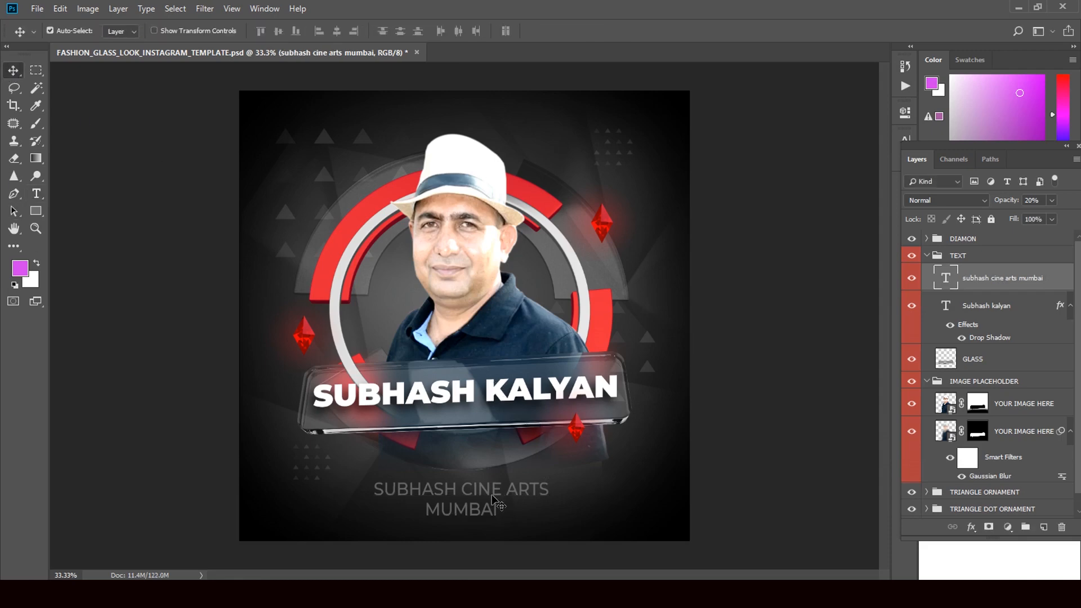
- Free-transform the studio-name subtitle slightly lower and apply the new position
{"action": "key", "text": "ctrl"}
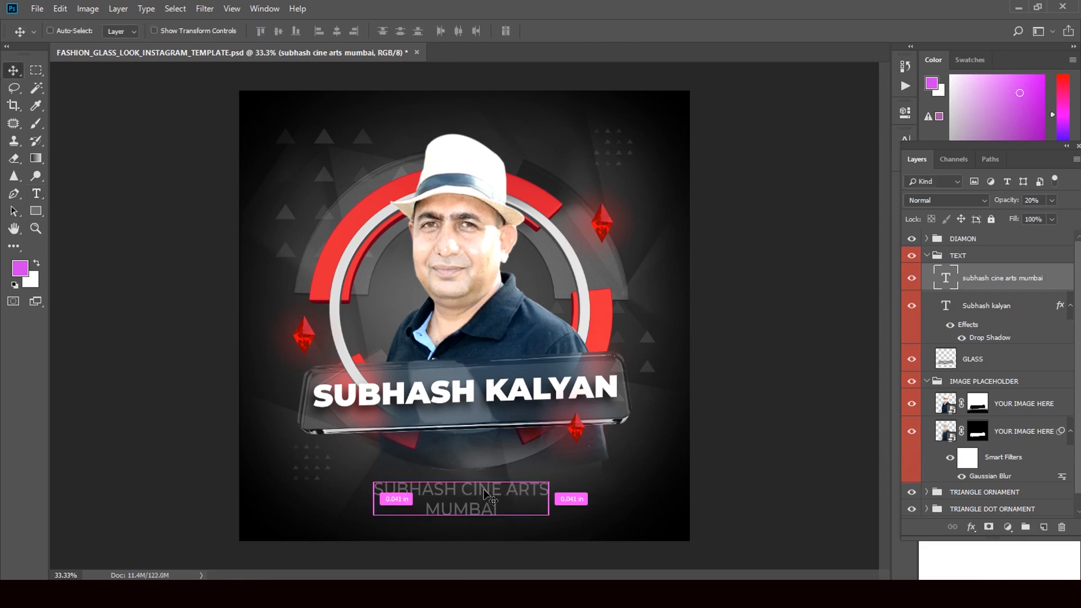
{"action": "key", "text": "ctrl+t"}
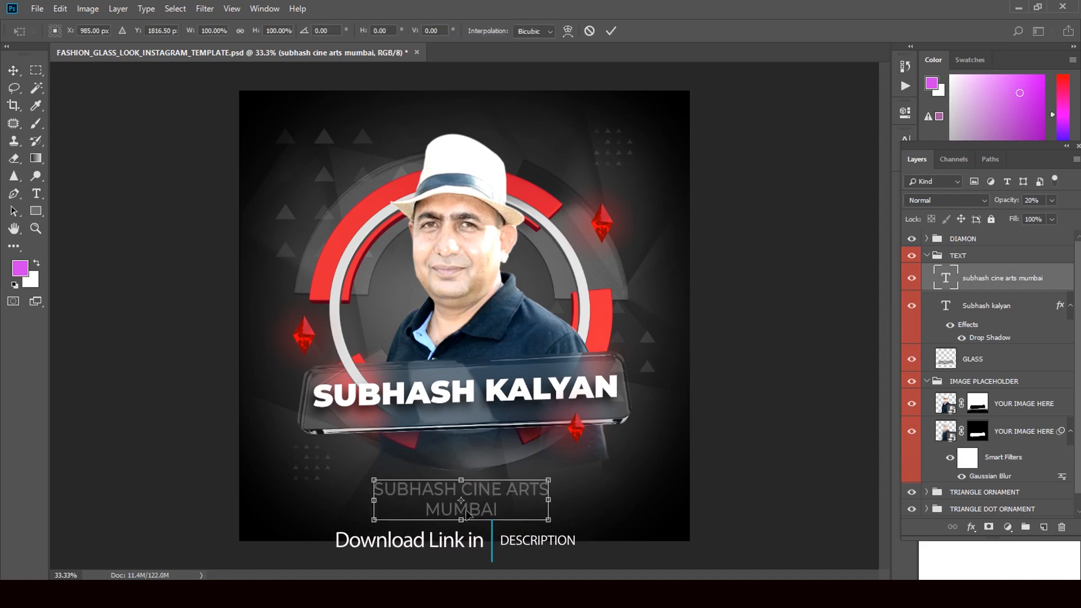
{"action": "left_click_drag", "start_coordinate": [466, 512], "coordinate": [462, 517]}
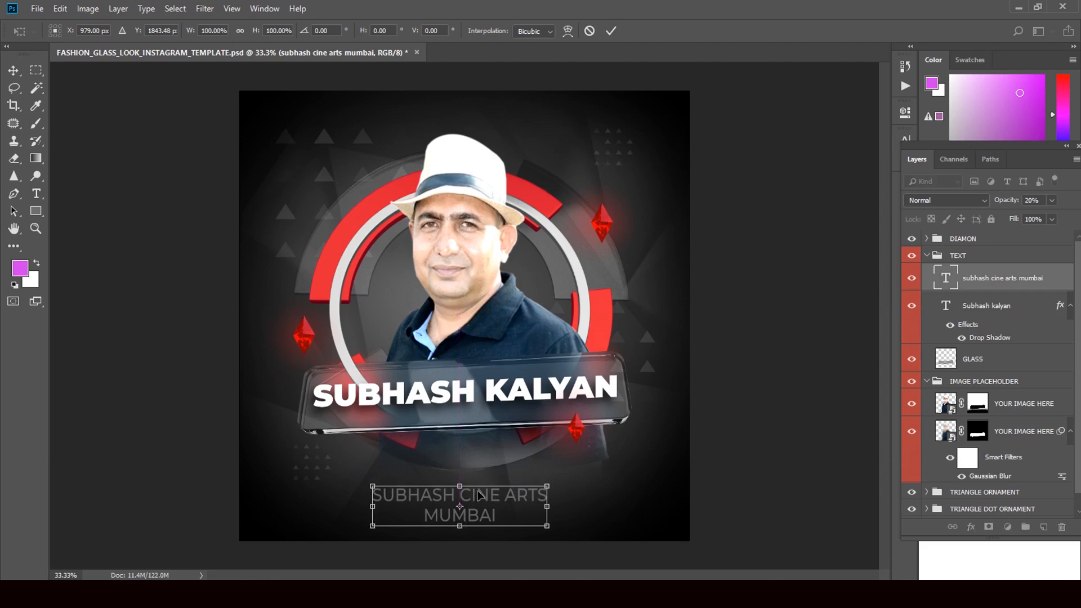
{"action": "left_click", "coordinate": [14, 70]}
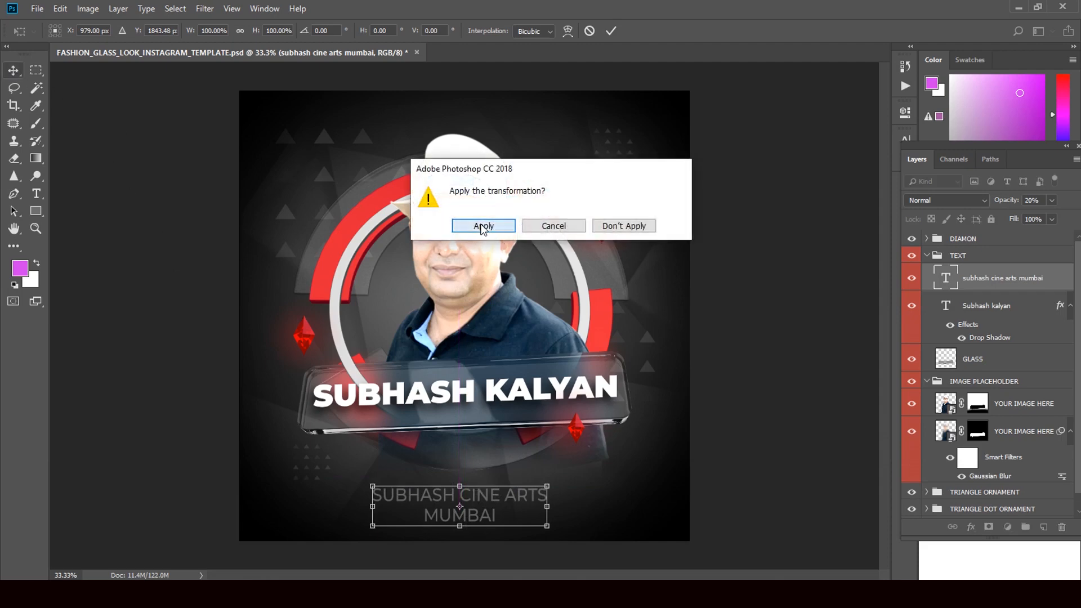
{"action": "left_click", "coordinate": [484, 226]}
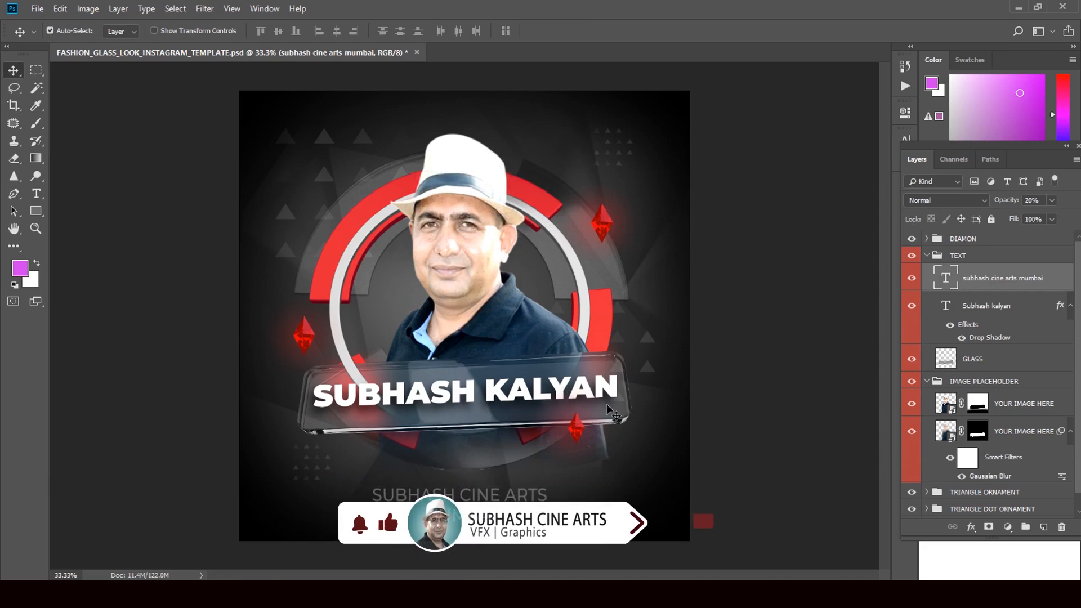
- Select the large banner name layer and retype it as the person's full name in capitals
{"action": "left_click", "coordinate": [969, 313]}
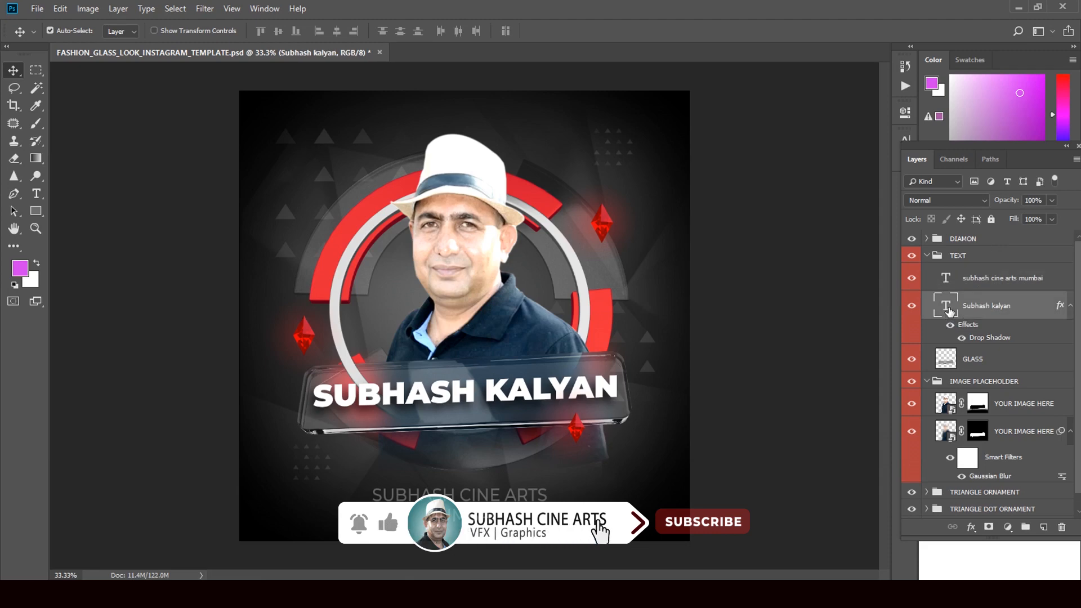
{"action": "double_click", "coordinate": [945, 306]}
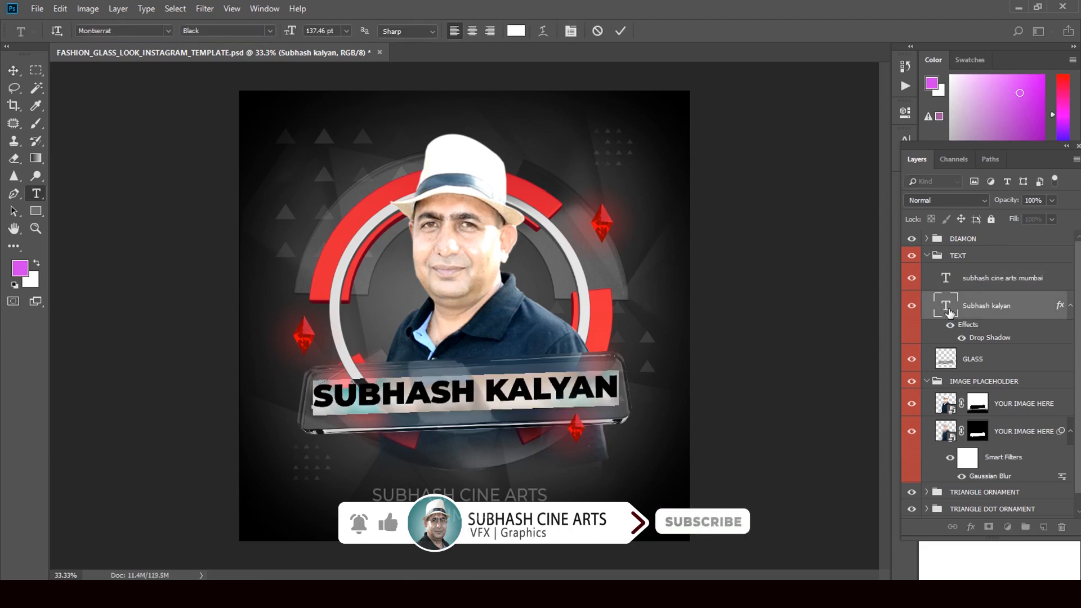
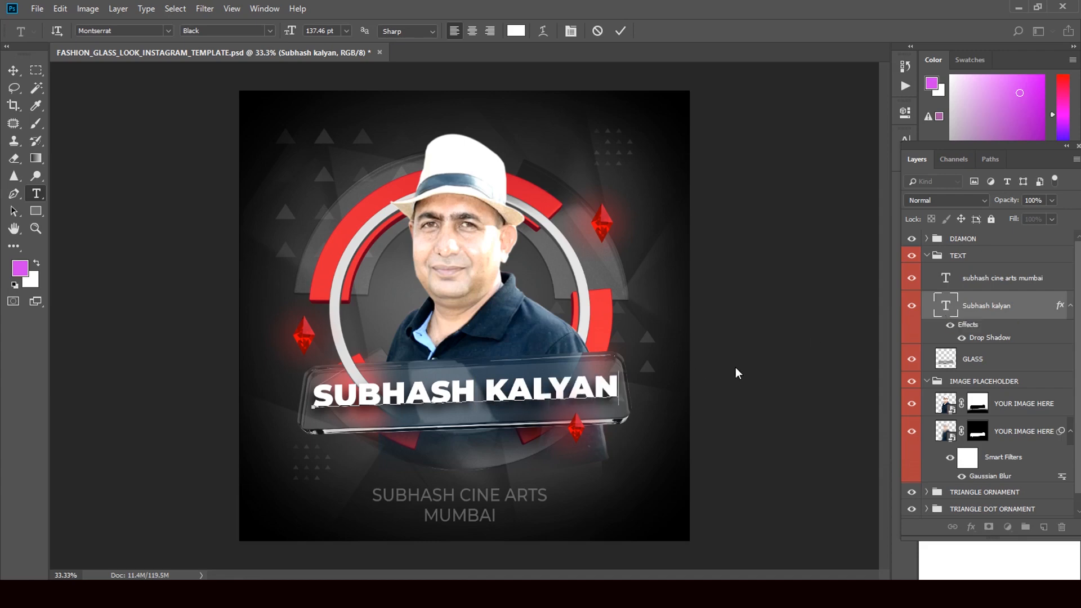
- Pick the Miami font for the banner name, commit the text and return to the Type tool
{"action": "left_click", "coordinate": [167, 30]}
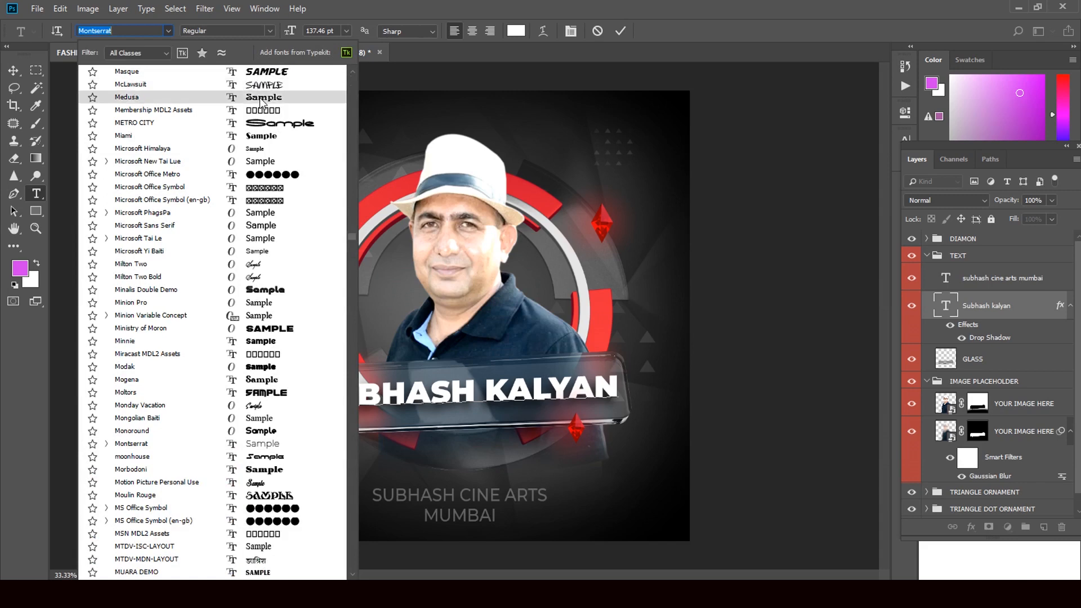
{"action": "left_click", "coordinate": [266, 137]}
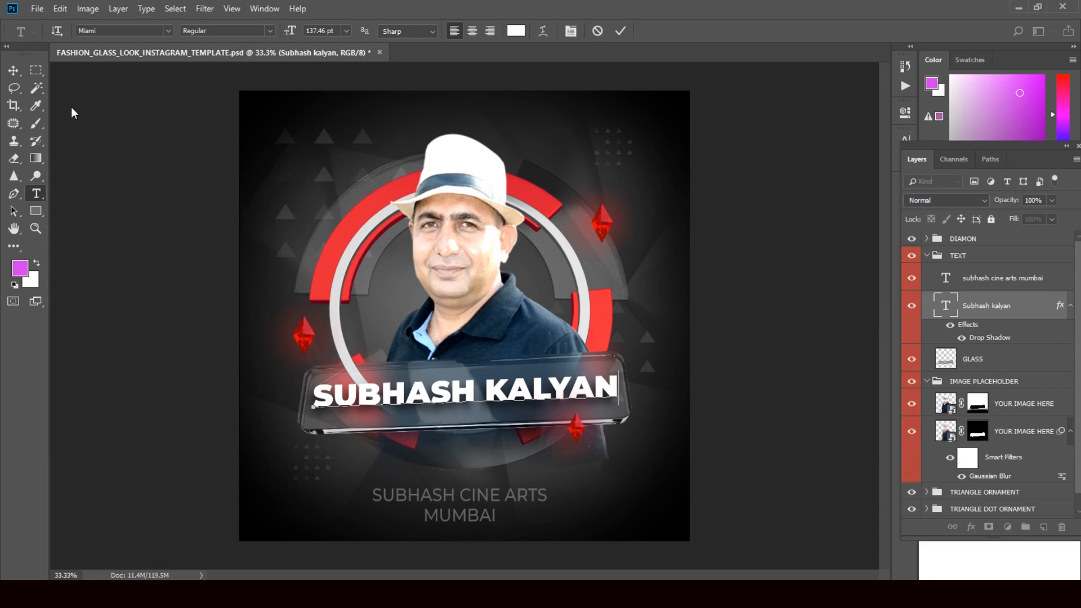
{"action": "left_click", "coordinate": [13, 70]}
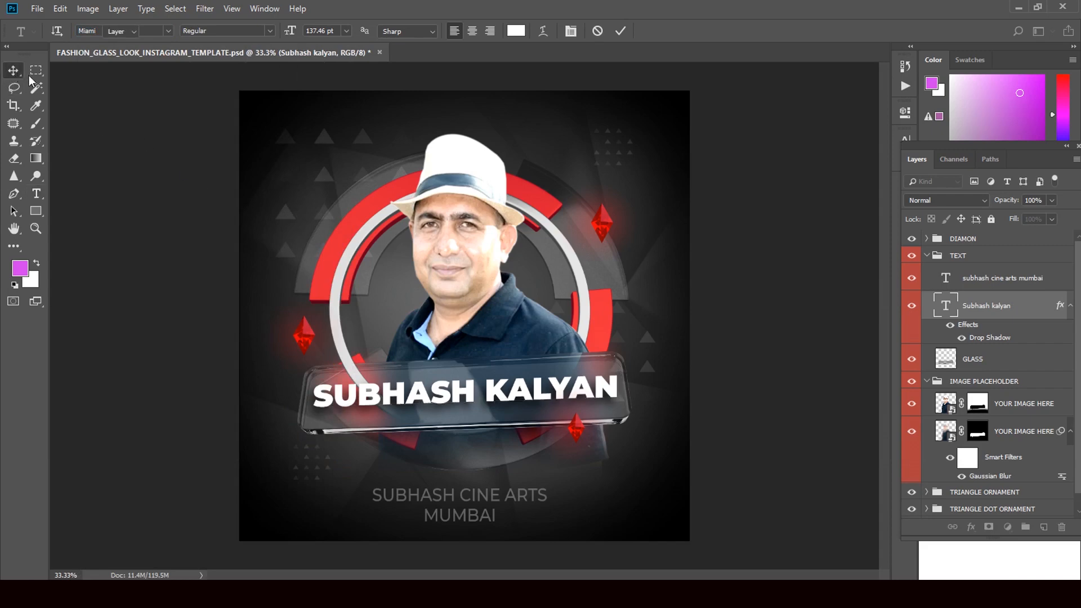
{"action": "left_click", "coordinate": [37, 193]}
{"action": "left_click", "coordinate": [165, 30]}
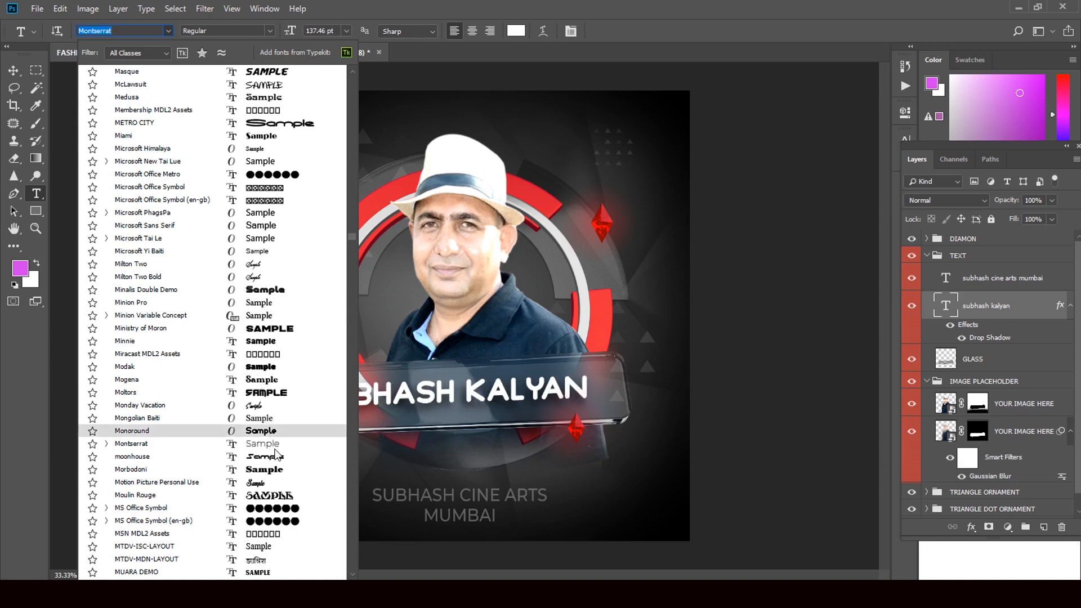
{"action": "scroll", "coordinate": [288, 473], "scroll_direction": "down", "scroll_amount": 3}
{"action": "scroll", "coordinate": [290, 478], "scroll_direction": "down", "scroll_amount": 2}
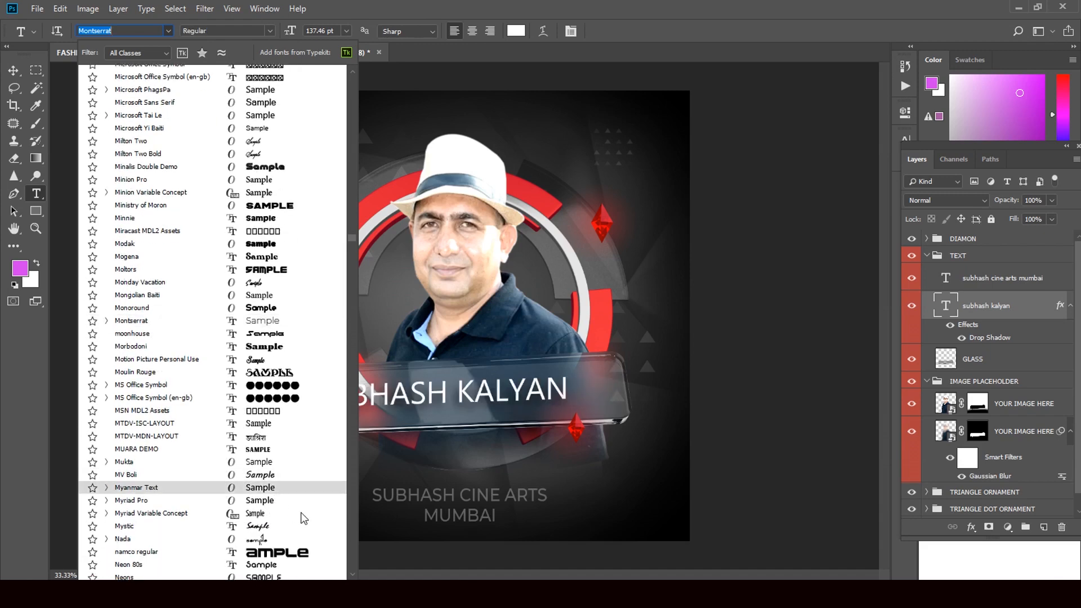
{"action": "scroll", "coordinate": [281, 509], "scroll_direction": "down", "scroll_amount": 3}
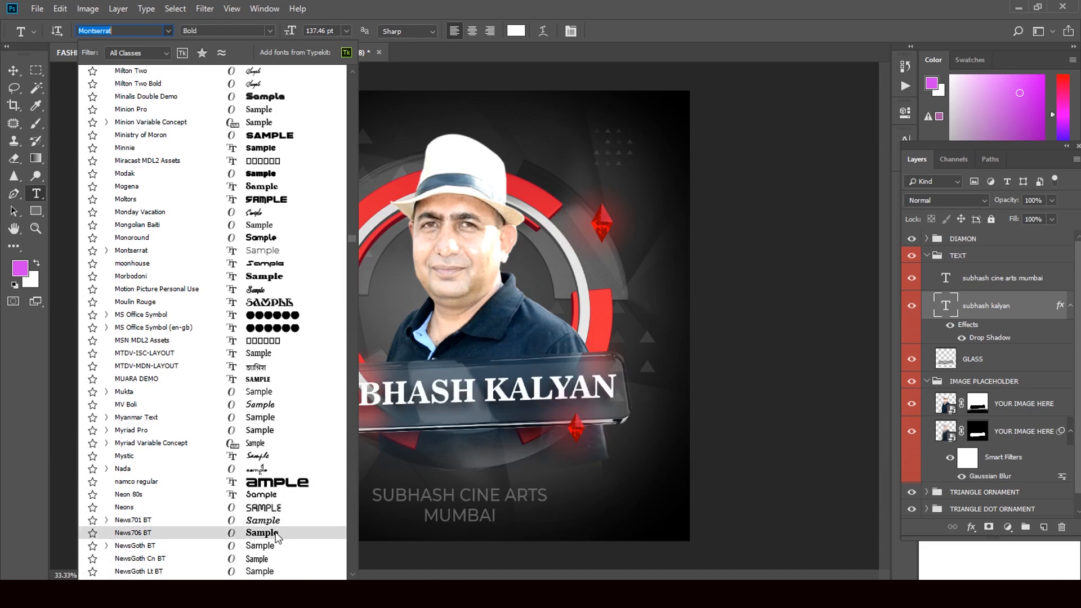
{"action": "left_click", "coordinate": [275, 533]}
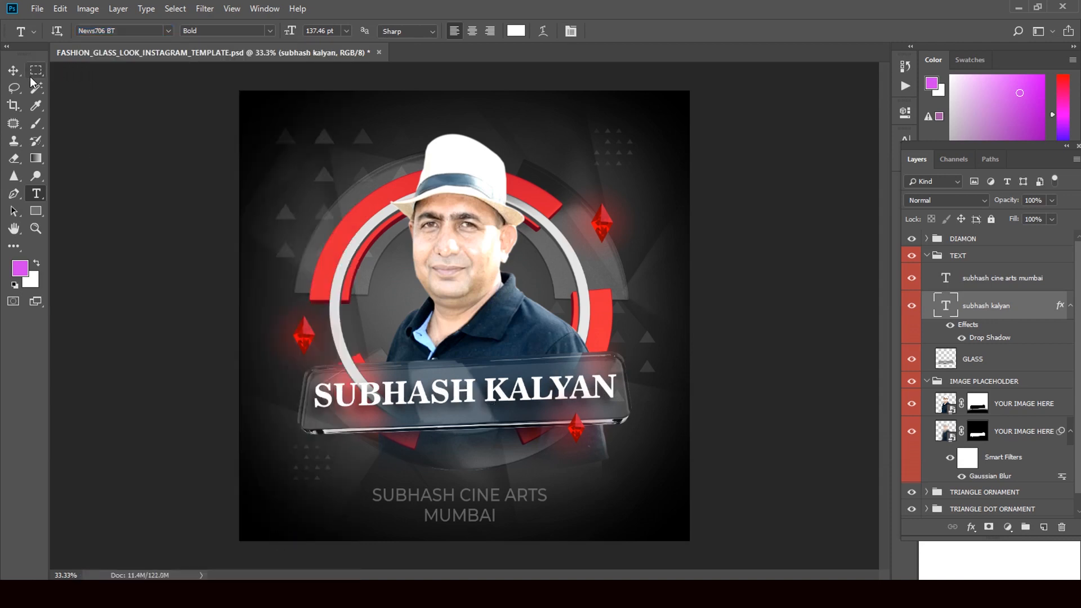
{"action": "left_click", "coordinate": [13, 70]}
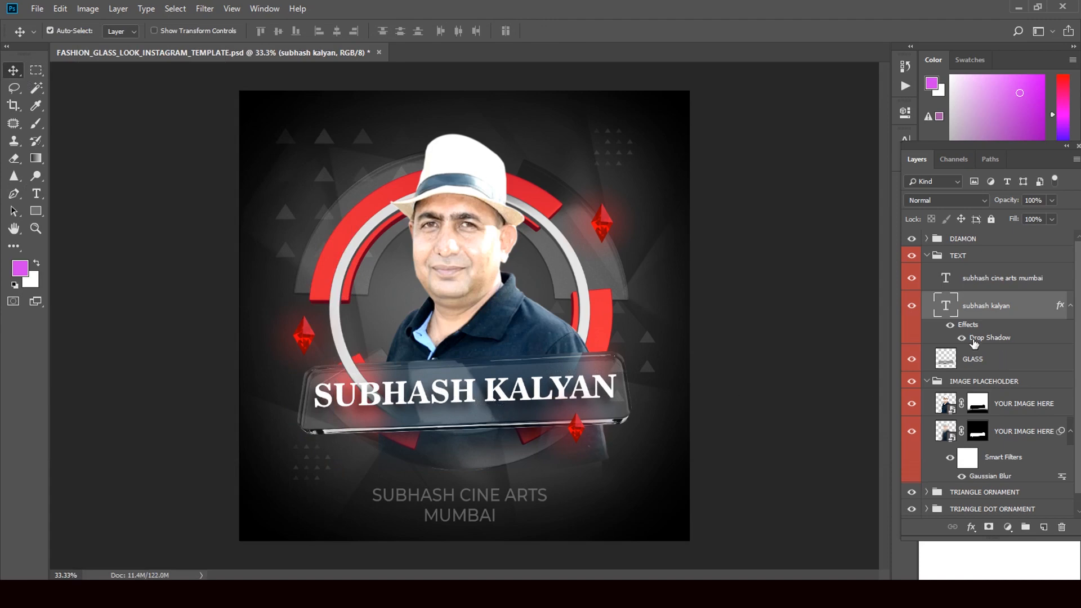
- Expand the DIAMON group, hide the diamond below the name banner, and select the second diamond 3 layer
{"action": "left_click", "coordinate": [926, 256]}
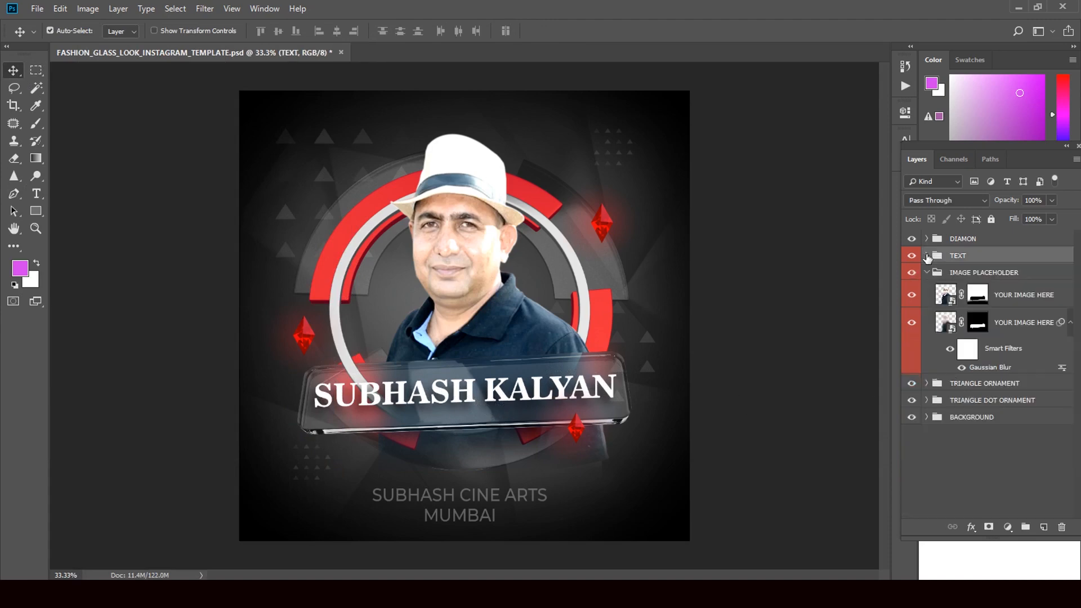
{"action": "left_click", "coordinate": [927, 239]}
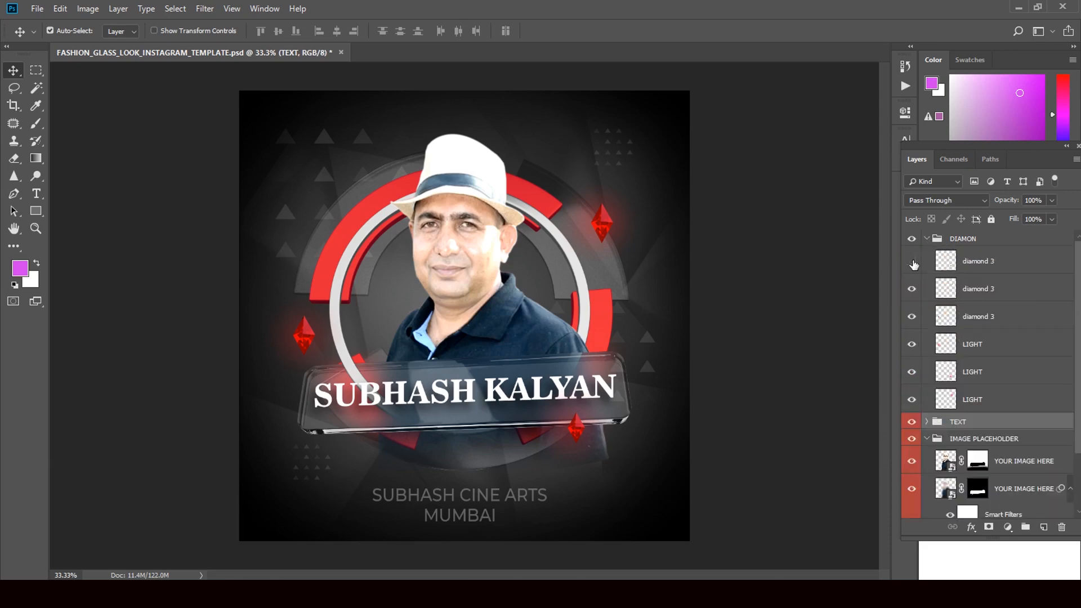
{"action": "left_click", "coordinate": [912, 261]}
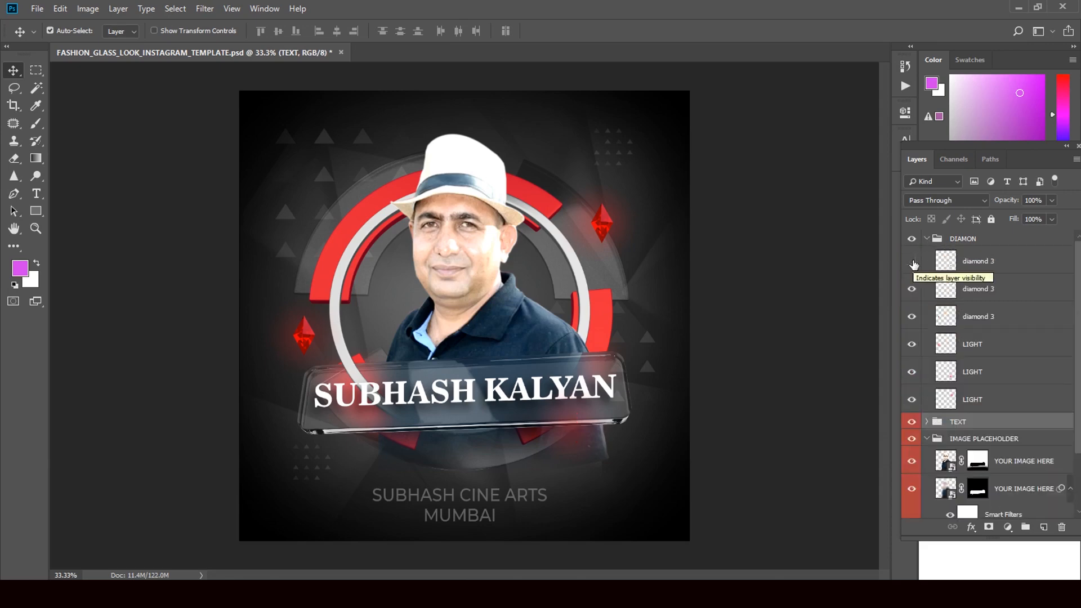
{"action": "left_click", "coordinate": [913, 290]}
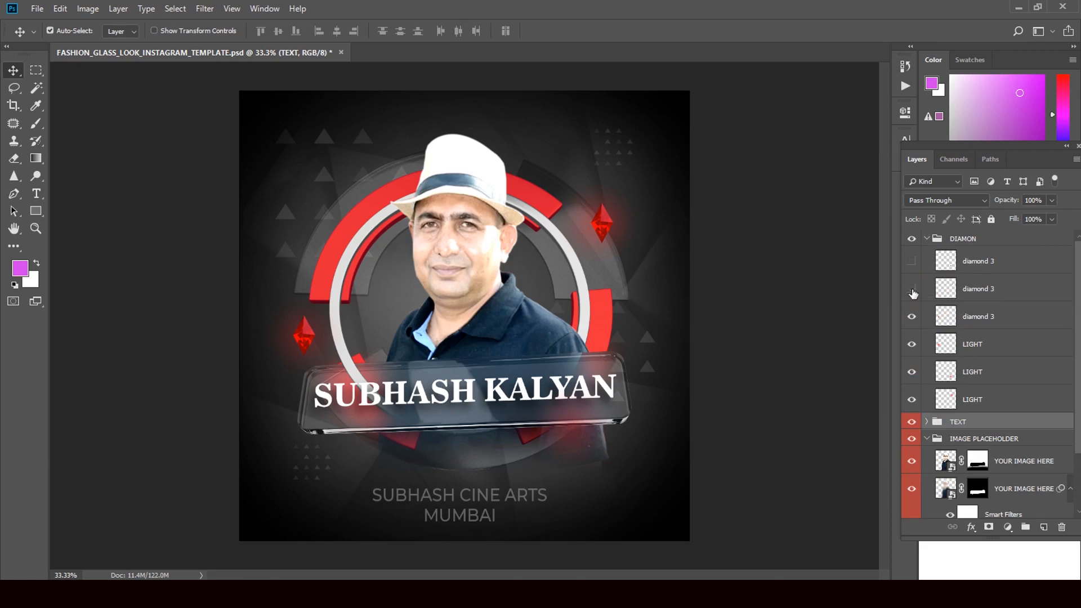
{"action": "left_click", "coordinate": [913, 291]}
{"action": "left_click", "coordinate": [988, 289]}
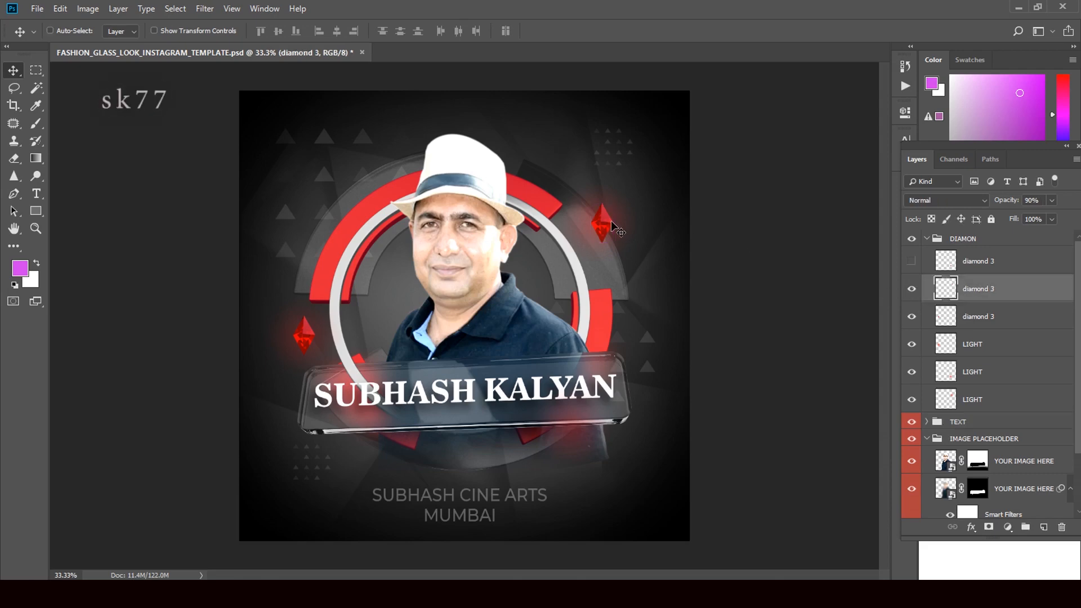
- Enlarge the upper-right red diamond with Free Transform and apply the new size
{"action": "key", "text": "ctrl+t"}
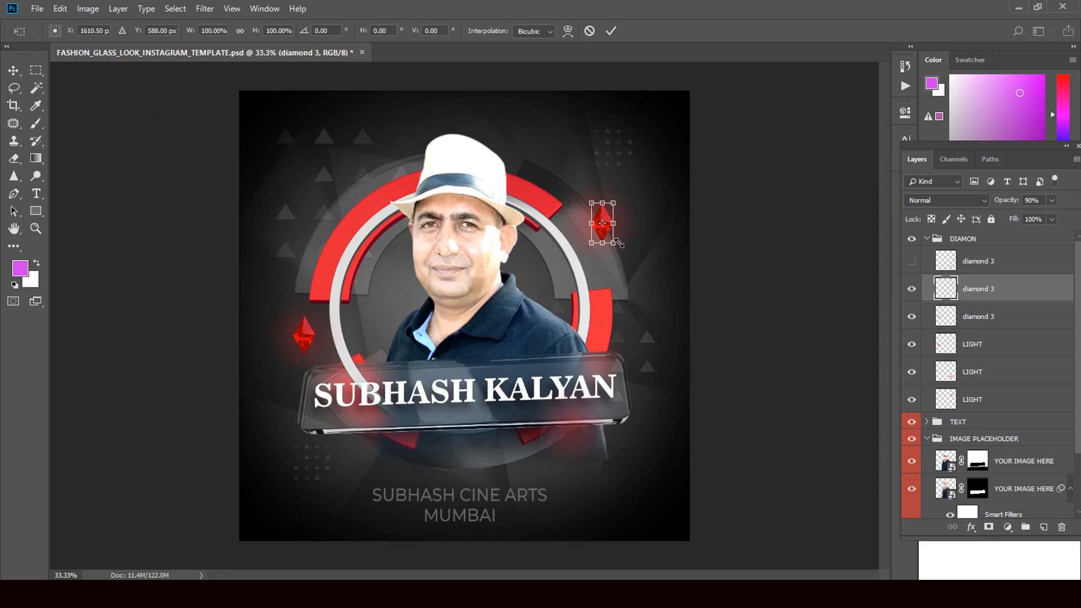
{"action": "left_click_drag", "start_coordinate": [615, 246], "coordinate": [585, 255]}
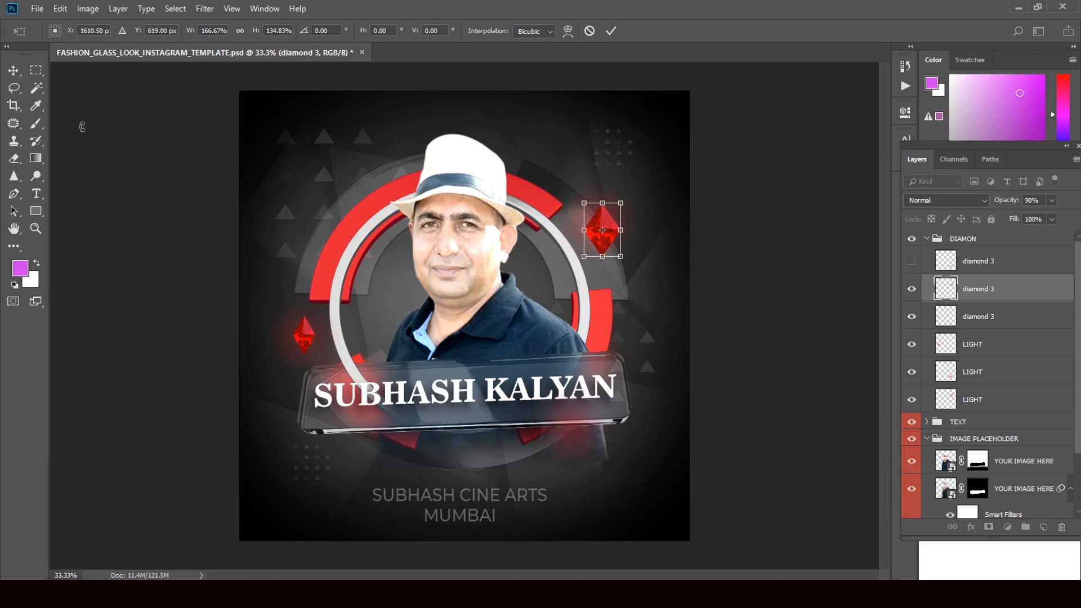
{"action": "left_click", "coordinate": [13, 70]}
{"action": "left_click", "coordinate": [478, 225]}
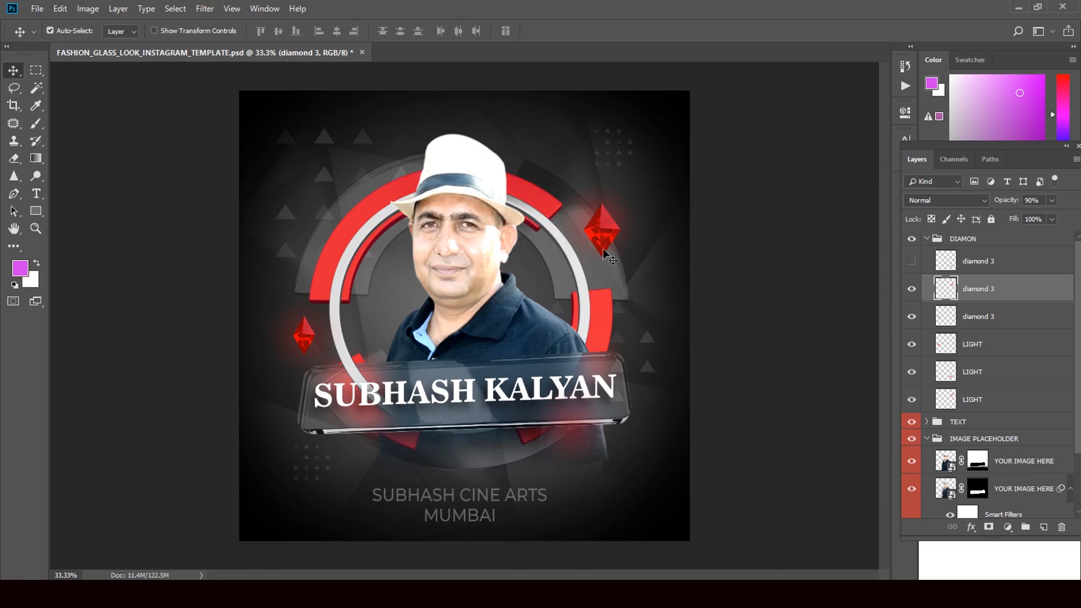
- Show the top diamond 3 layer again and resize the small diamond below the name banner
{"action": "left_click", "coordinate": [911, 262]}
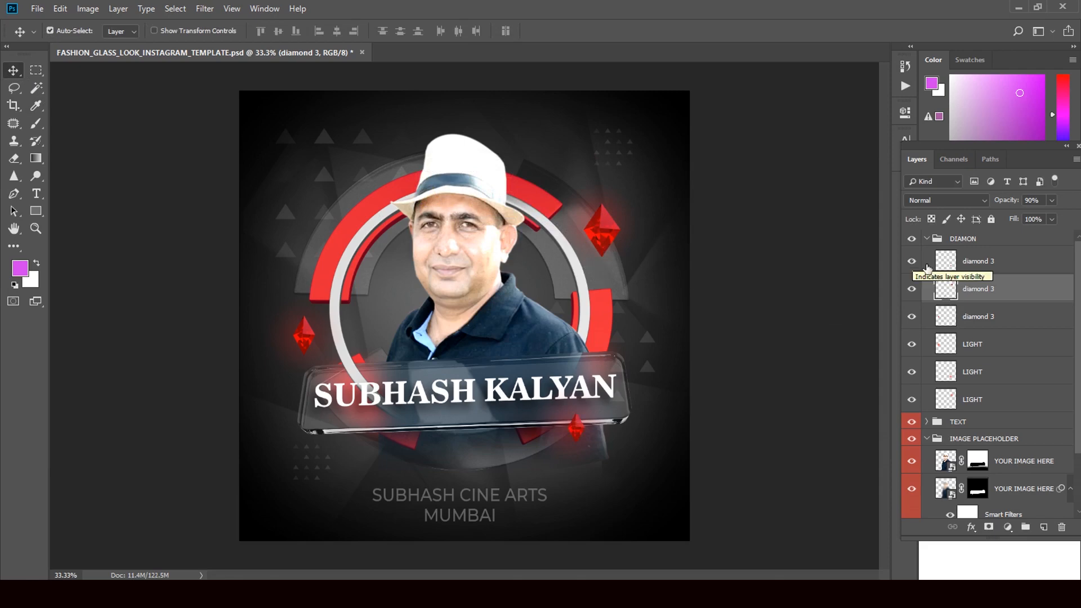
{"action": "left_click", "coordinate": [983, 262]}
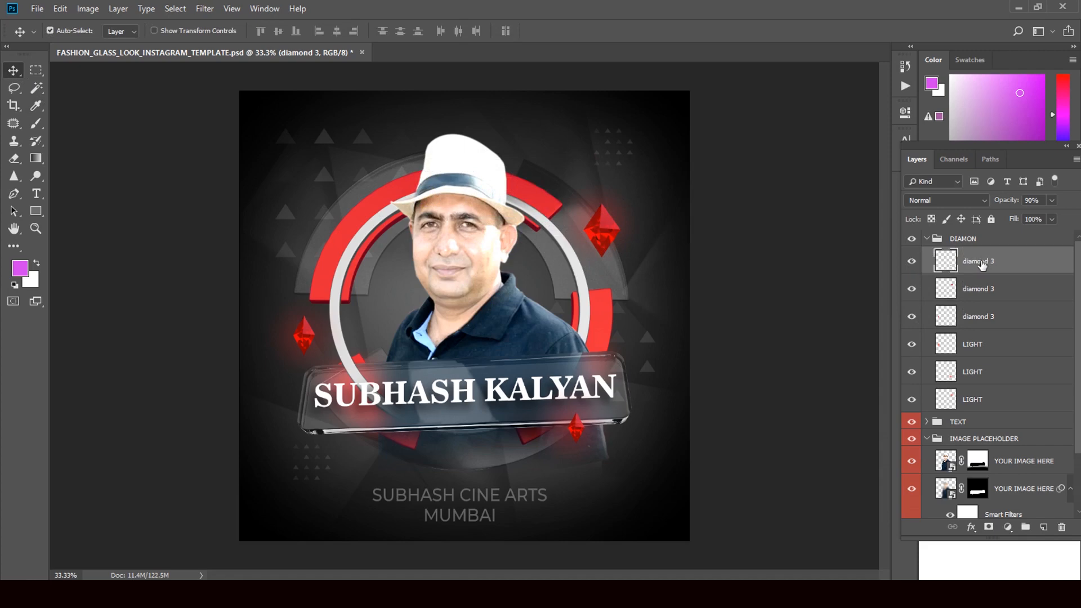
{"action": "key", "text": "ctrl+t"}
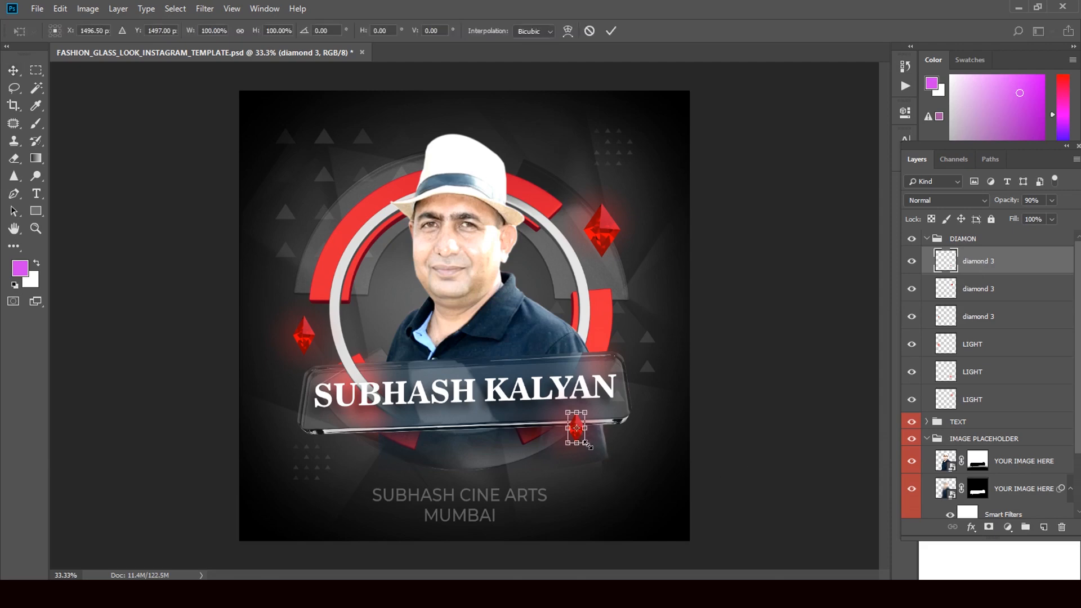
{"action": "left_click_drag", "start_coordinate": [589, 445], "coordinate": [593, 448]}
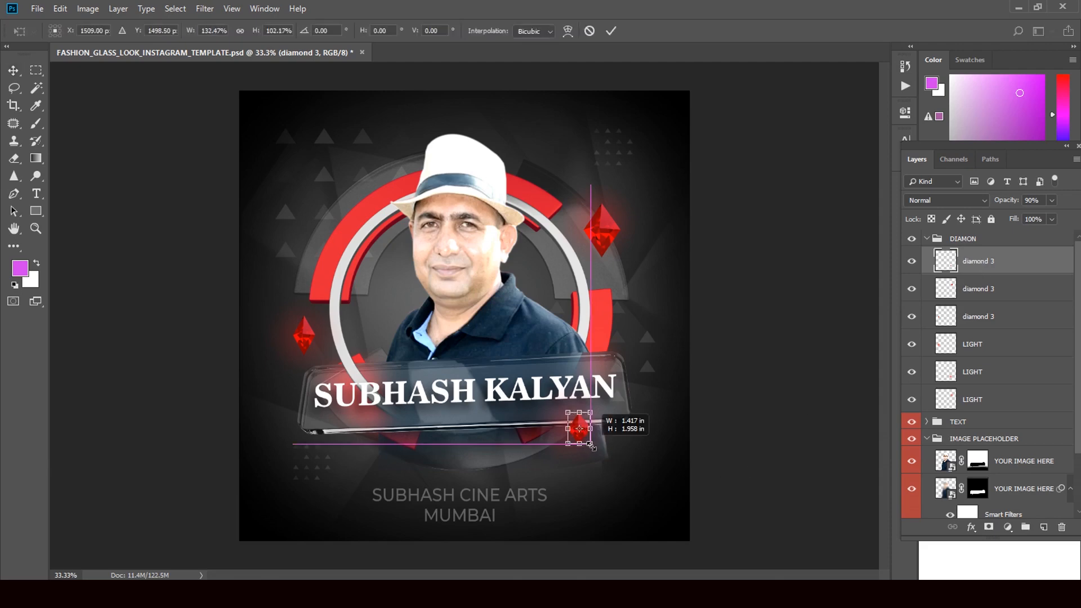
{"action": "left_click", "coordinate": [13, 70]}
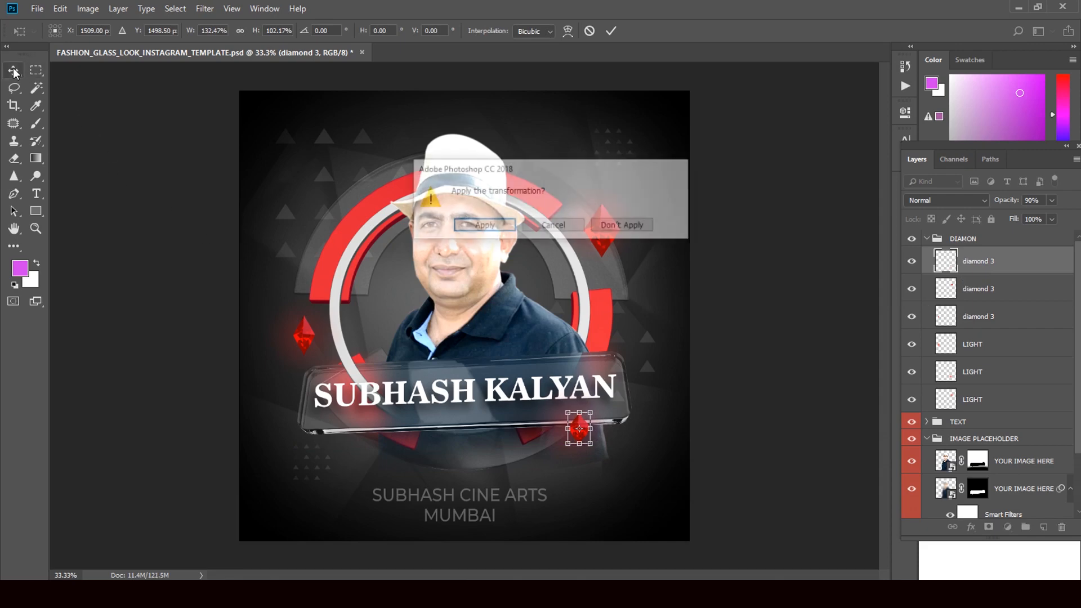
{"action": "left_click", "coordinate": [484, 226]}
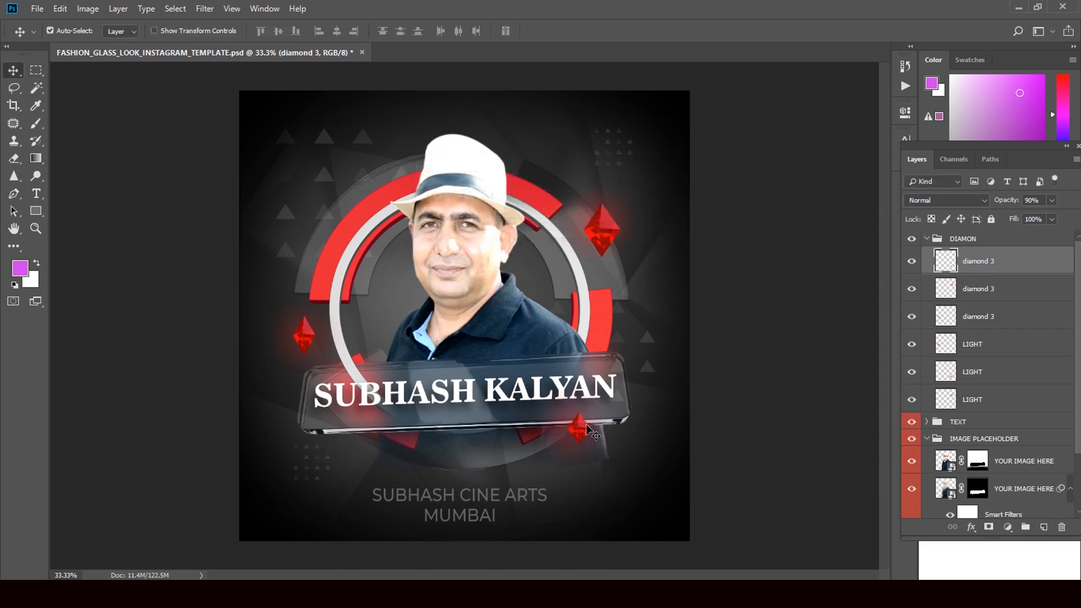
- Transform the small diamond again, shifting its pivot point, and apply the change
{"action": "key", "text": "ctrl+t"}
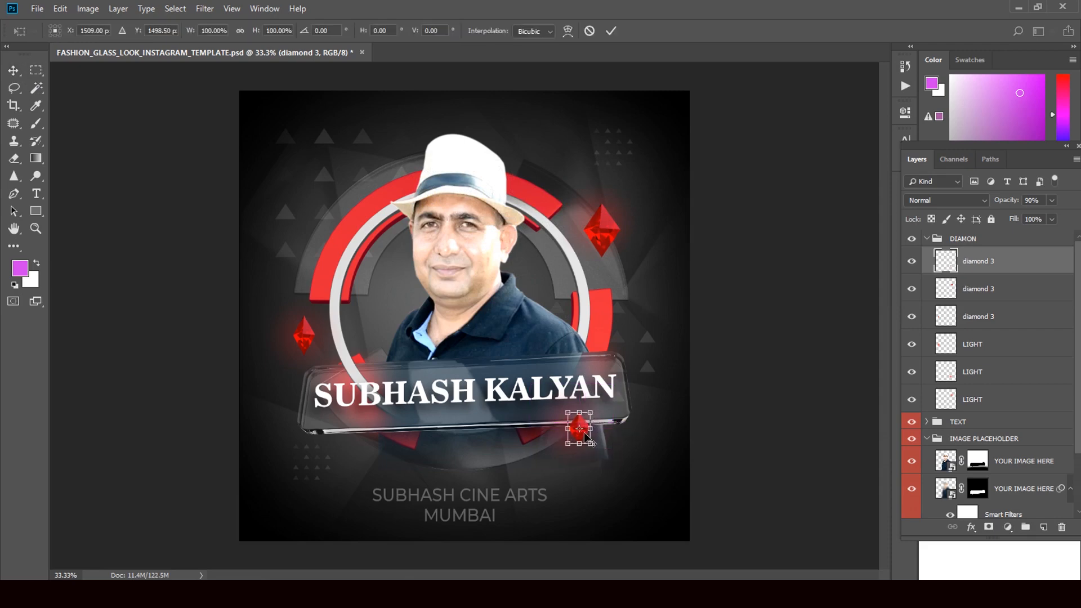
{"action": "mouse_move", "coordinate": [580, 428]}
{"action": "left_mouse_down"}
{"action": "mouse_move", "coordinate": [608, 429]}
{"action": "mouse_move", "coordinate": [609, 383]}
{"action": "mouse_move", "coordinate": [578, 426]}
{"action": "mouse_move", "coordinate": [560, 428]}
{"action": "left_mouse_up"}
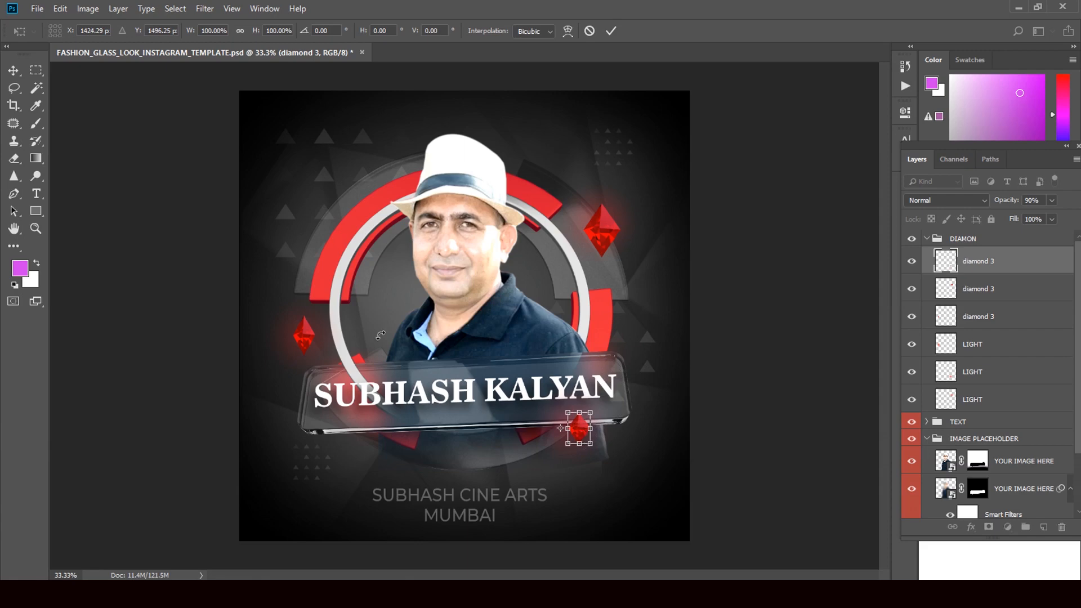
{"action": "left_click", "coordinate": [17, 76]}
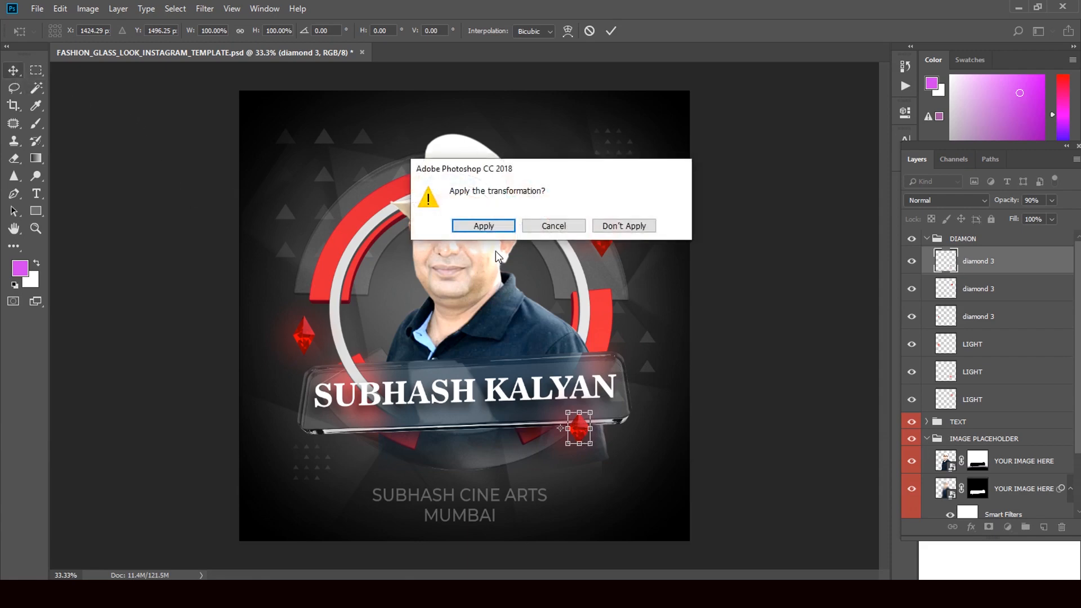
{"action": "left_click", "coordinate": [483, 227]}
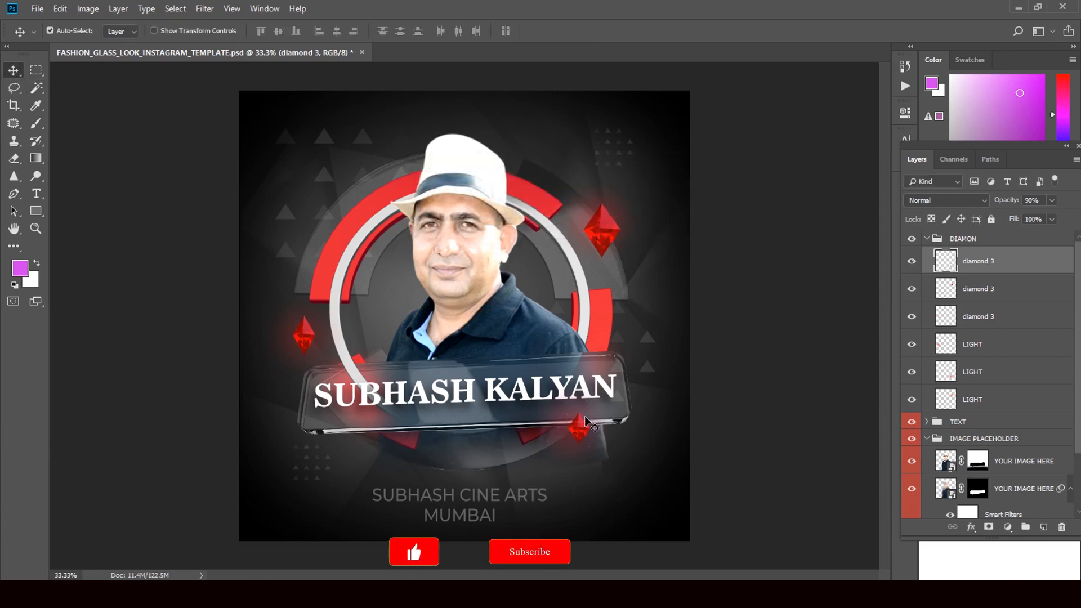
- Place diamond copies at the banner's left end and near the top-left, then collapse DIAMON
{"action": "left_click_drag", "start_coordinate": [584, 427], "coordinate": [306, 438]}
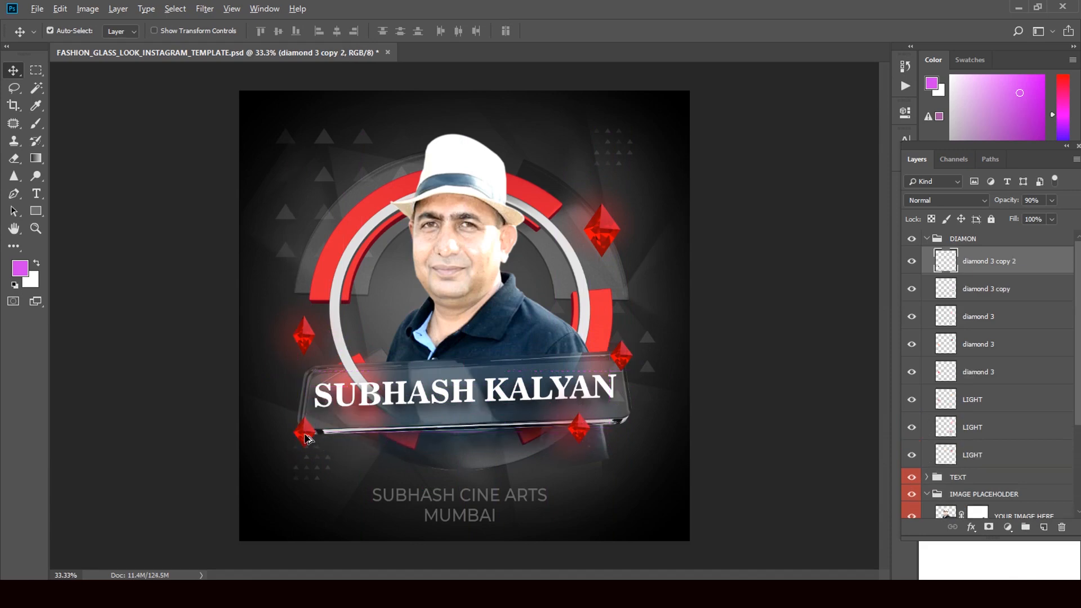
{"action": "left_click_drag", "start_coordinate": [306, 438], "coordinate": [651, 144]}
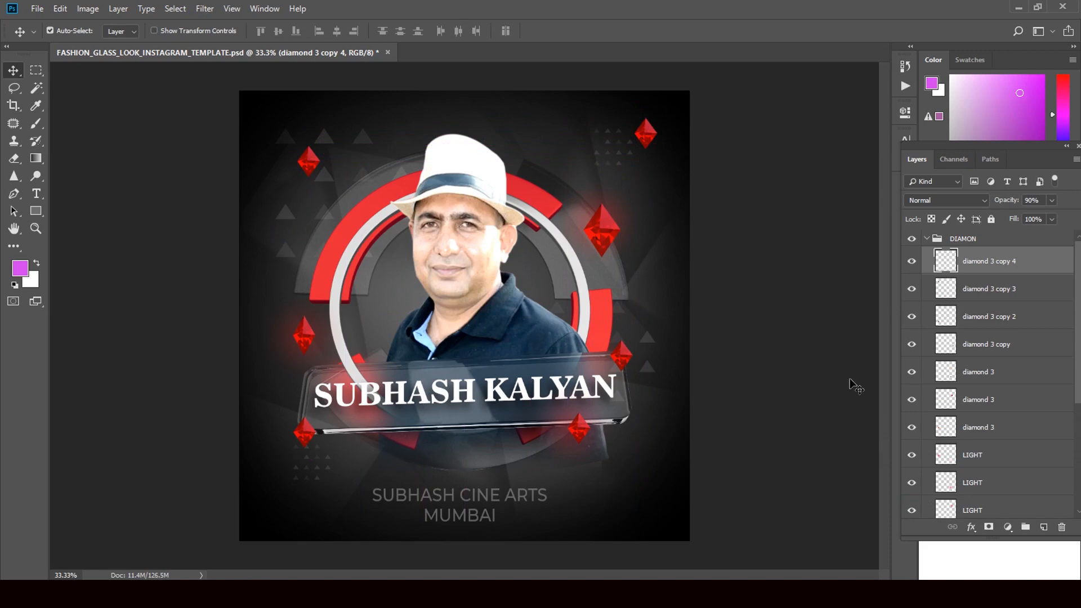
{"action": "left_click", "coordinate": [926, 240]}
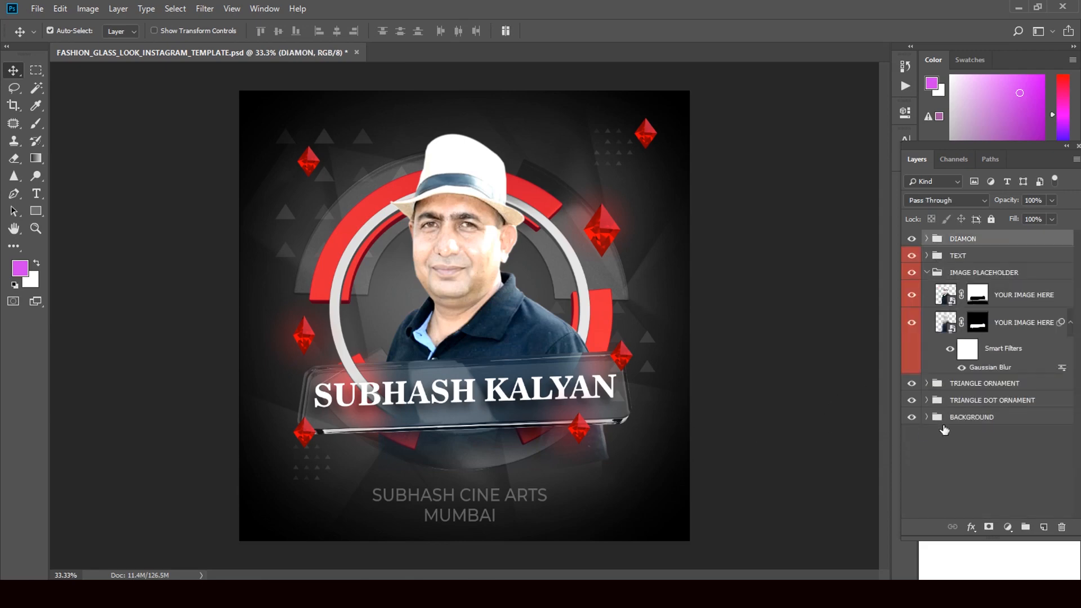
- Recolour the bottom BACKGROUND fill to near-black 080808 after trying dark and strong reds
{"action": "left_click", "coordinate": [912, 417]}
{"action": "left_click", "coordinate": [912, 417]}
{"action": "left_click", "coordinate": [926, 418]}
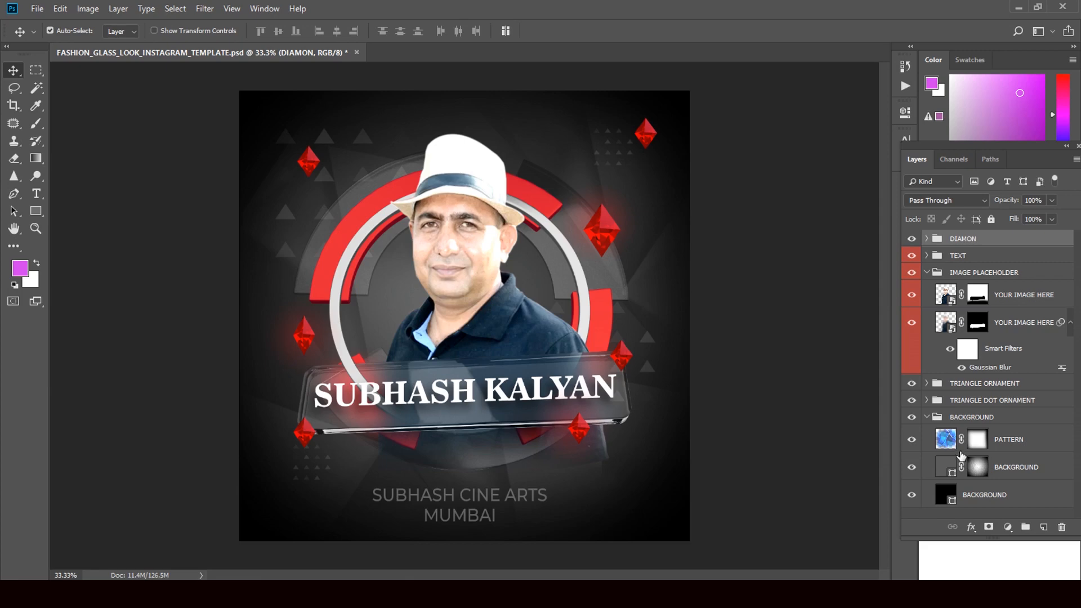
{"action": "double_click", "coordinate": [947, 498]}
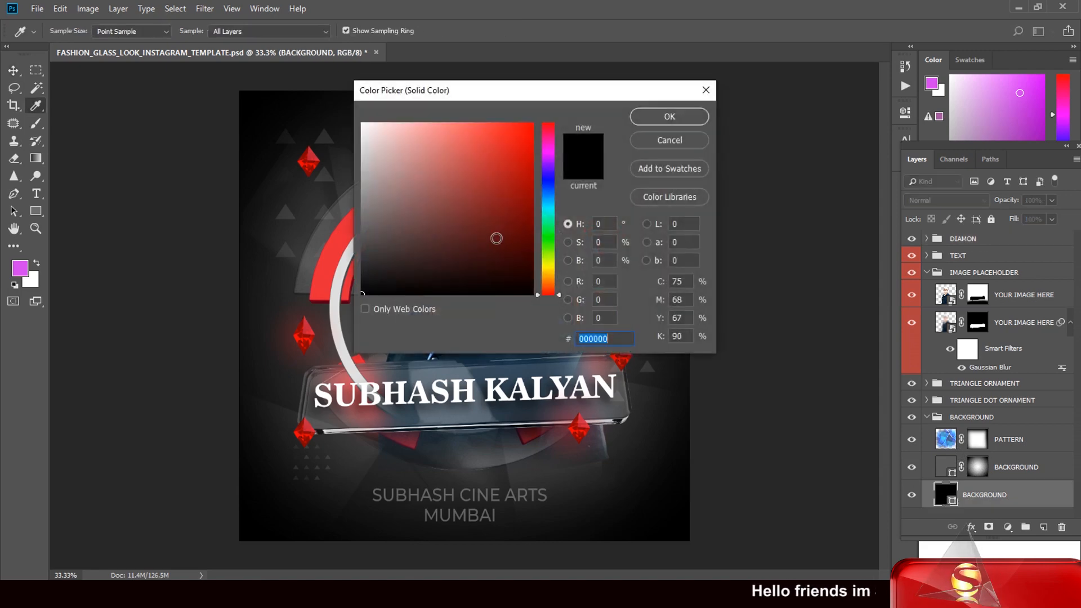
{"action": "left_click", "coordinate": [512, 285]}
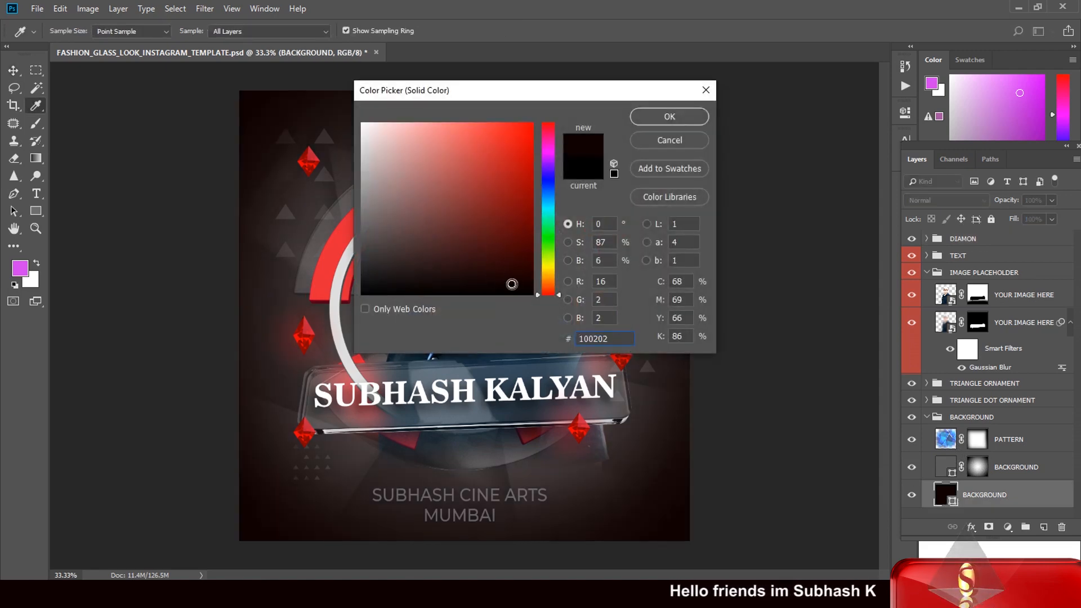
{"action": "left_click", "coordinate": [469, 286]}
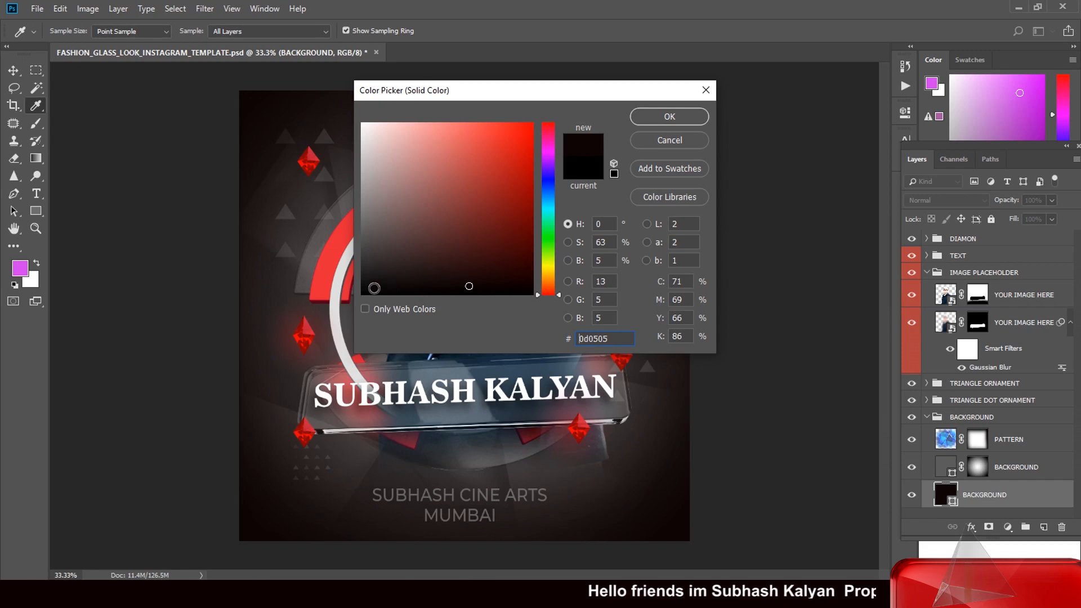
{"action": "left_click", "coordinate": [370, 287]}
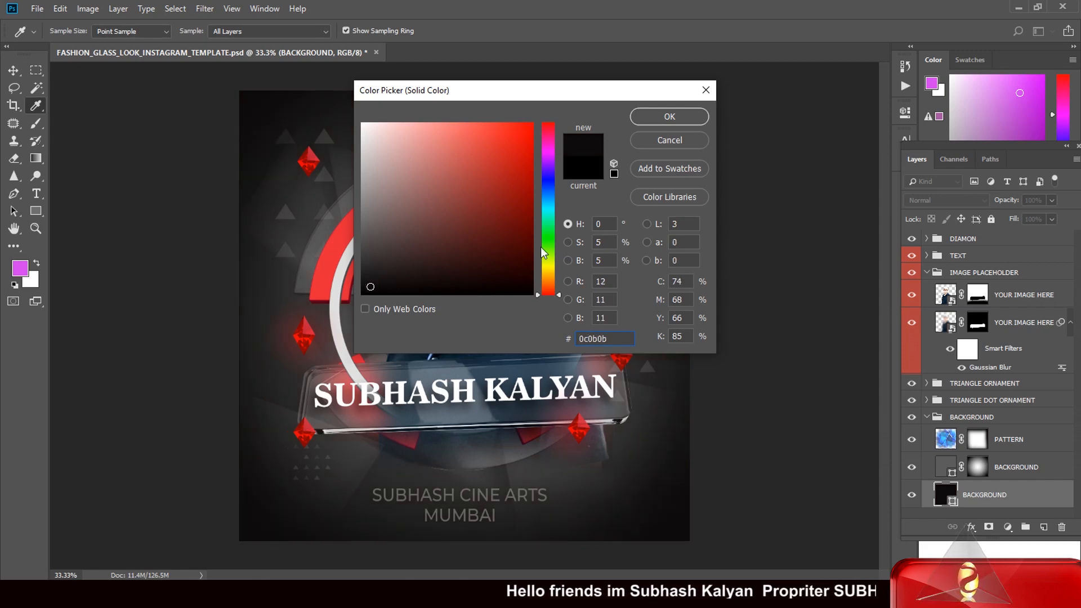
{"action": "left_click", "coordinate": [514, 191]}
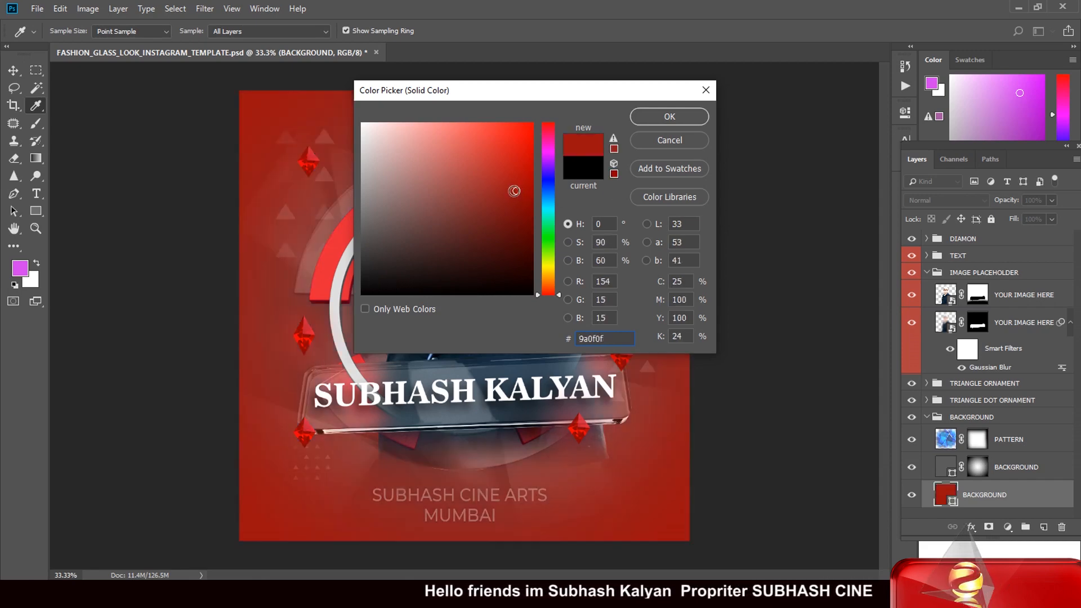
{"action": "left_click", "coordinate": [369, 289]}
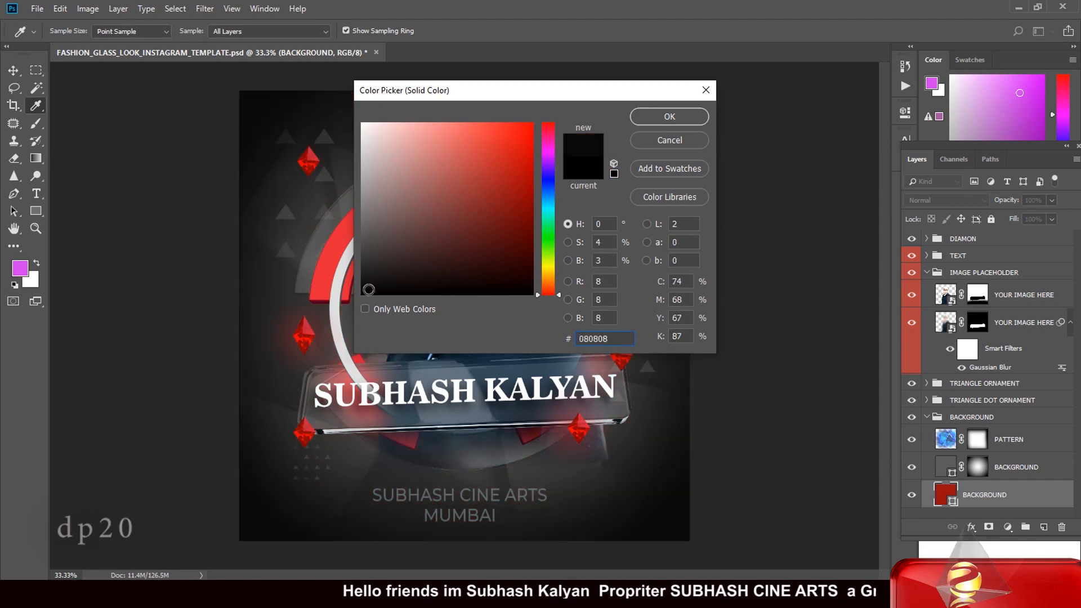
{"action": "left_click", "coordinate": [670, 117]}
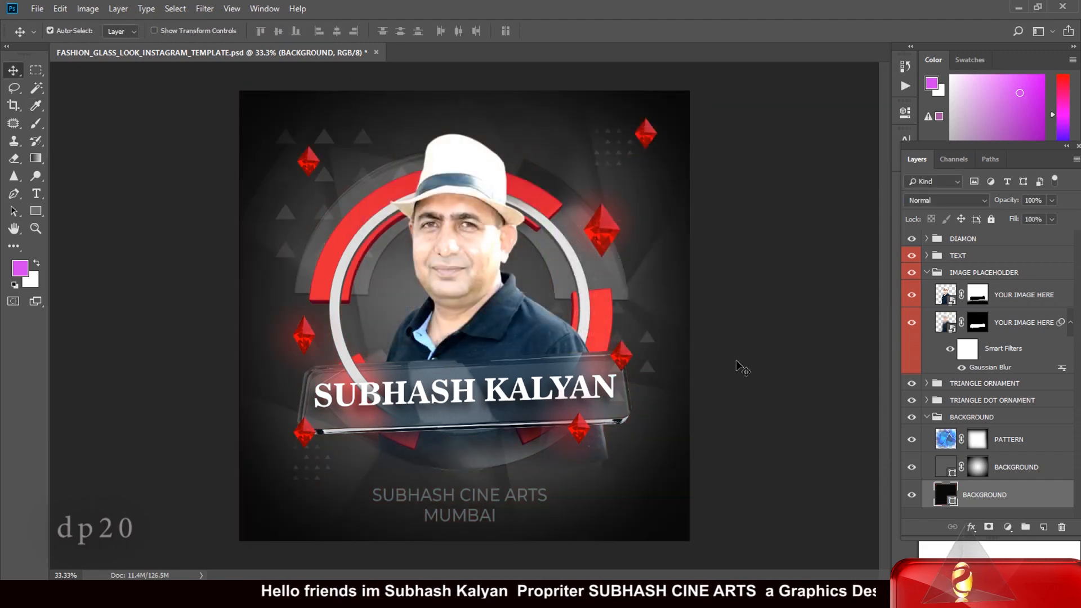
- Open the PATTERN layer's Blending Options and close them without changes
{"action": "left_click", "coordinate": [945, 440]}
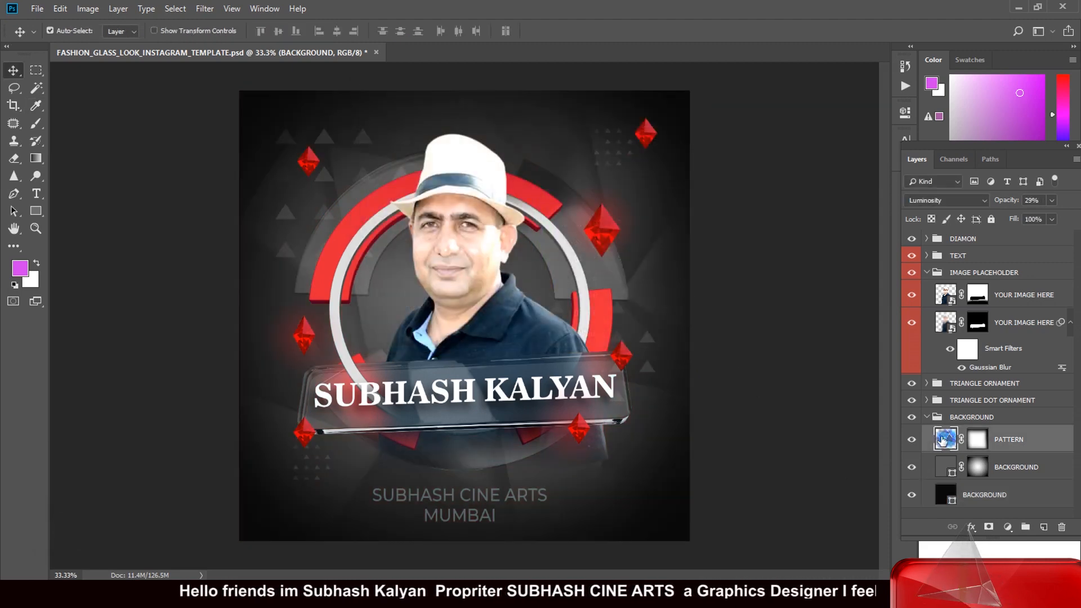
{"action": "double_click", "coordinate": [944, 439]}
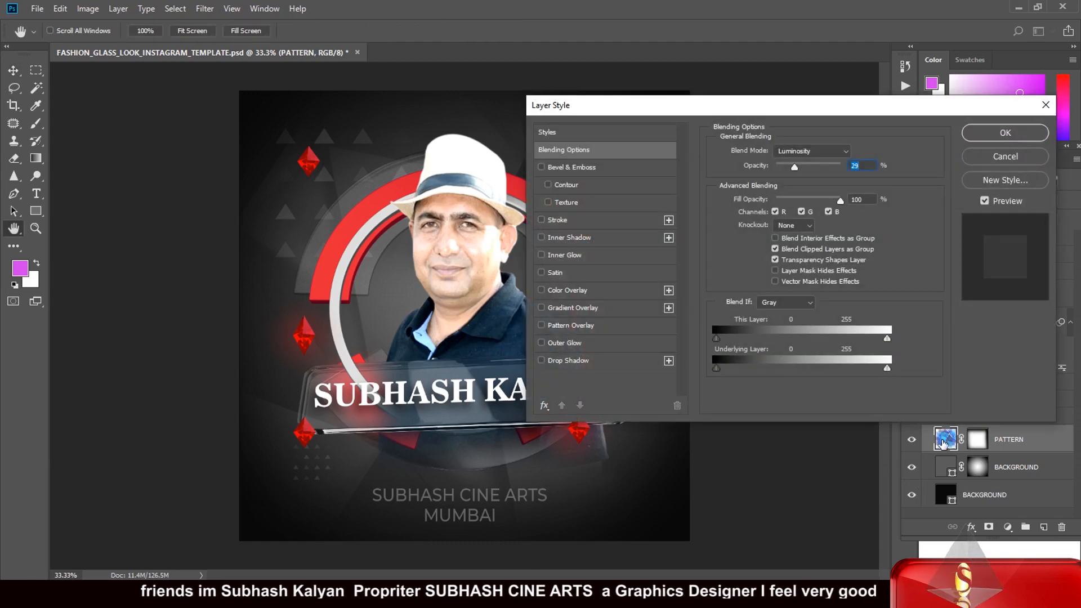
{"action": "left_click", "coordinate": [1006, 157]}
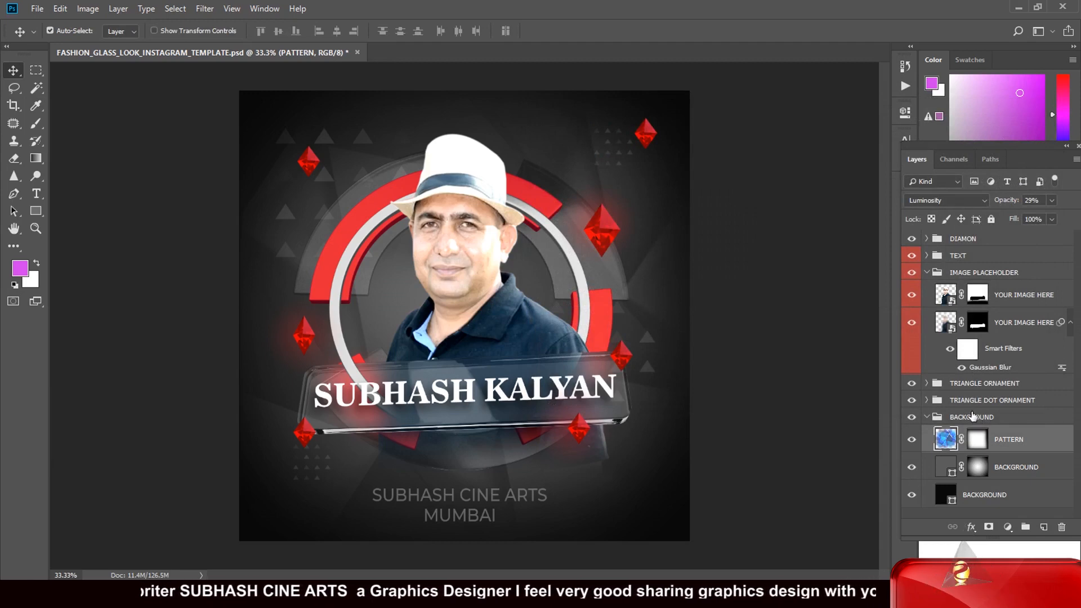
- Hide the first two layers inside the TRIANGLE DOT ORNAMENT group, keeping the group visible
{"action": "left_click", "coordinate": [927, 401]}
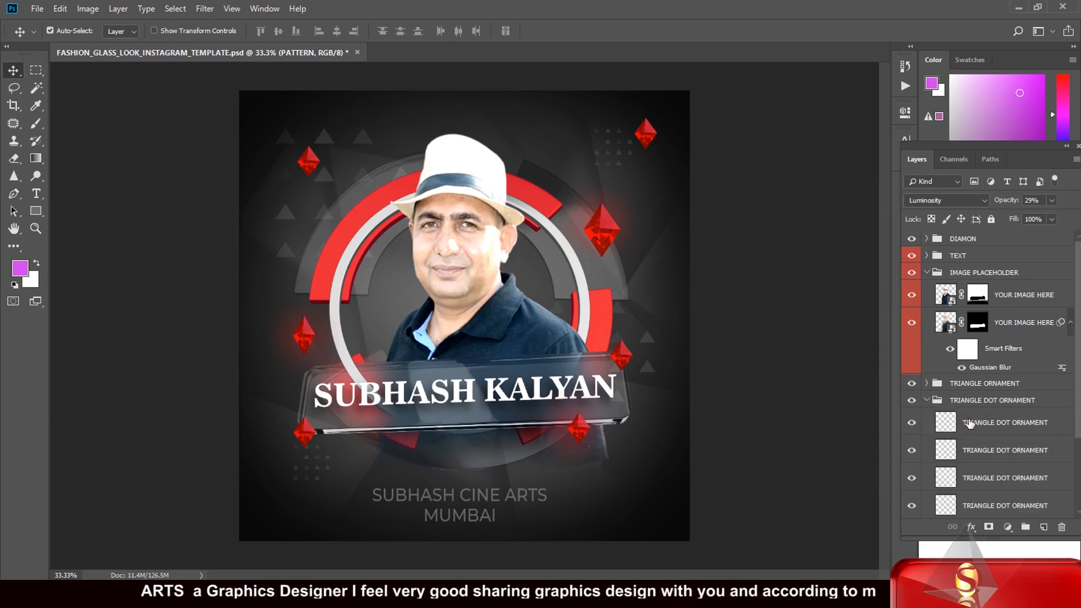
{"action": "left_click", "coordinate": [910, 423]}
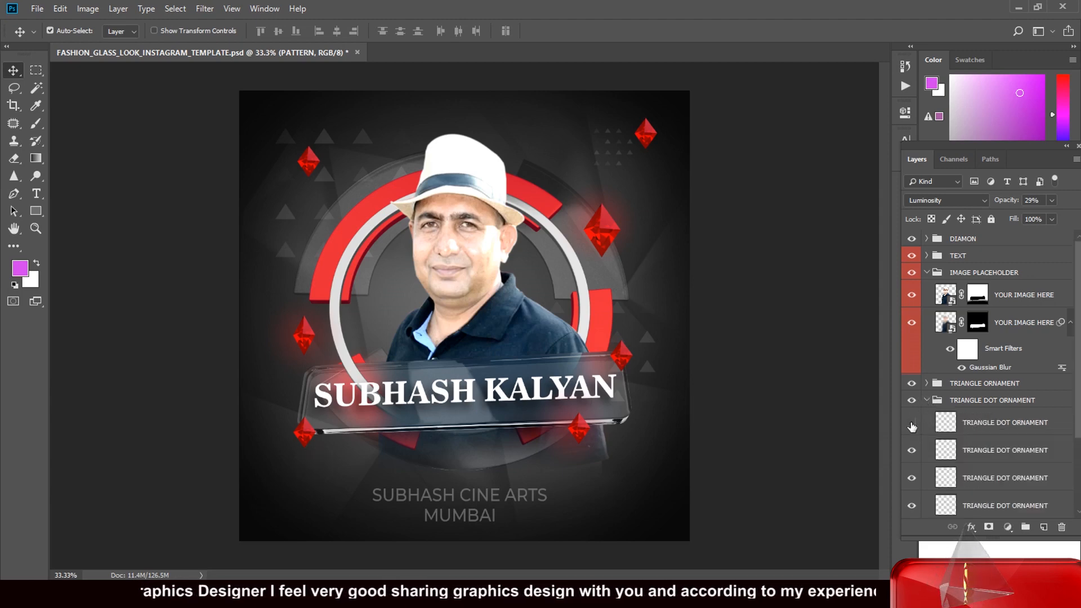
{"action": "left_click", "coordinate": [911, 450]}
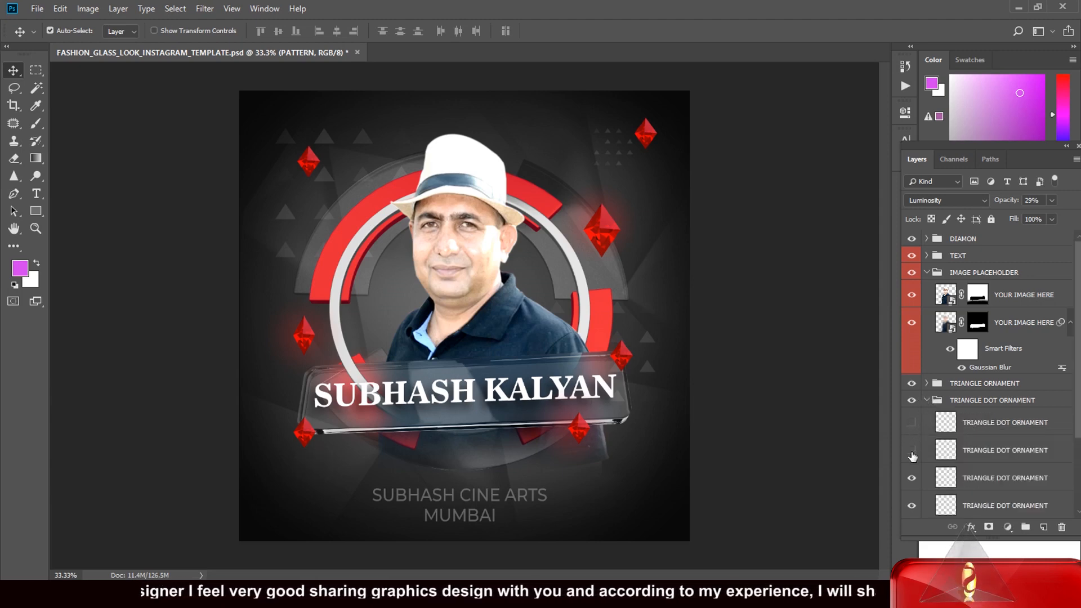
{"action": "left_click", "coordinate": [912, 403]}
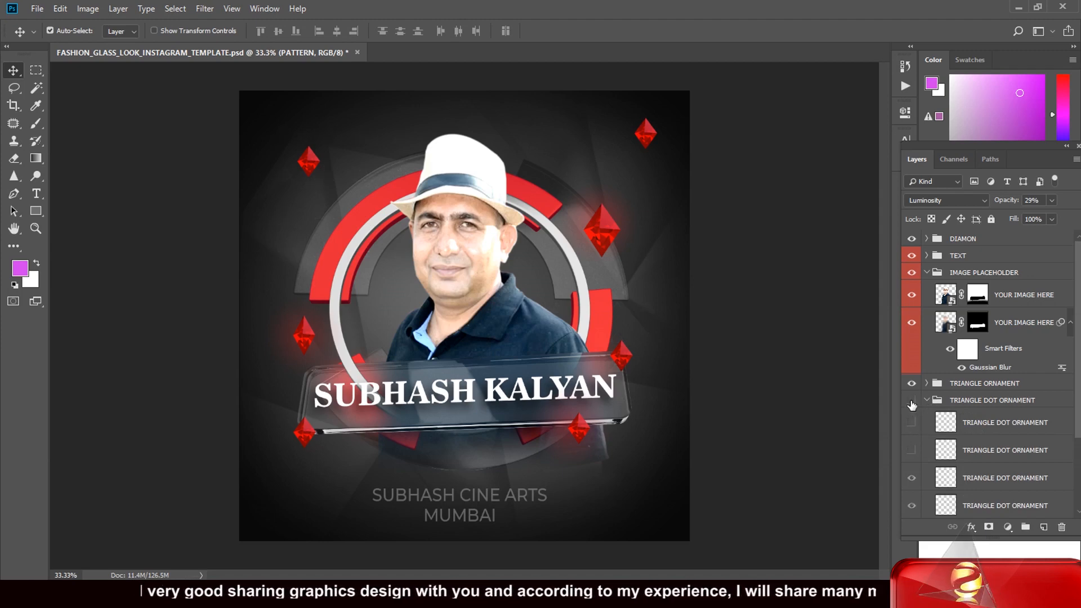
{"action": "left_click", "coordinate": [911, 402]}
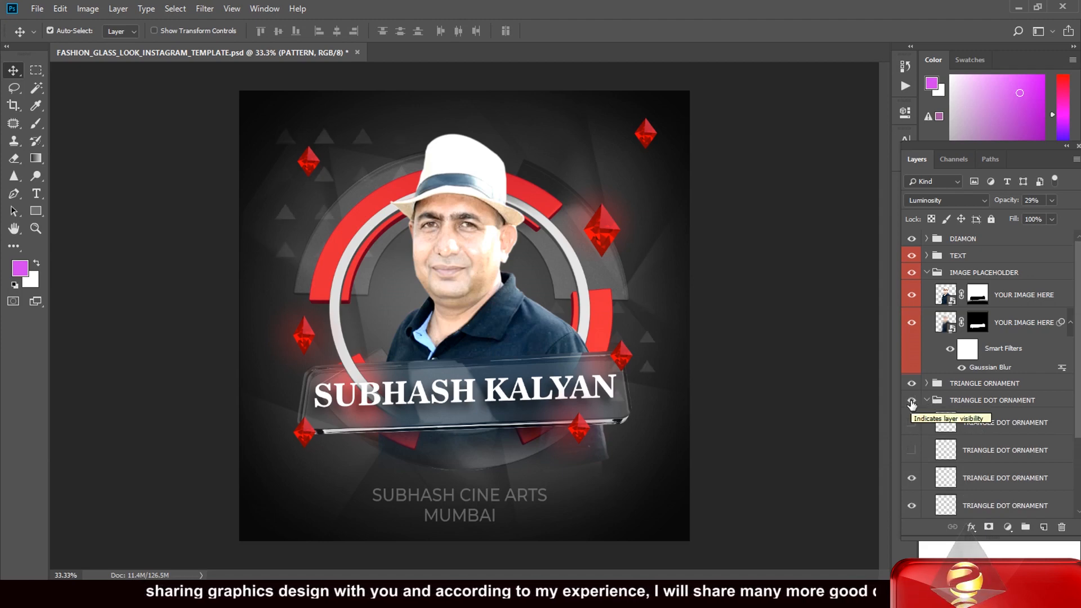
{"action": "left_click", "coordinate": [977, 428]}
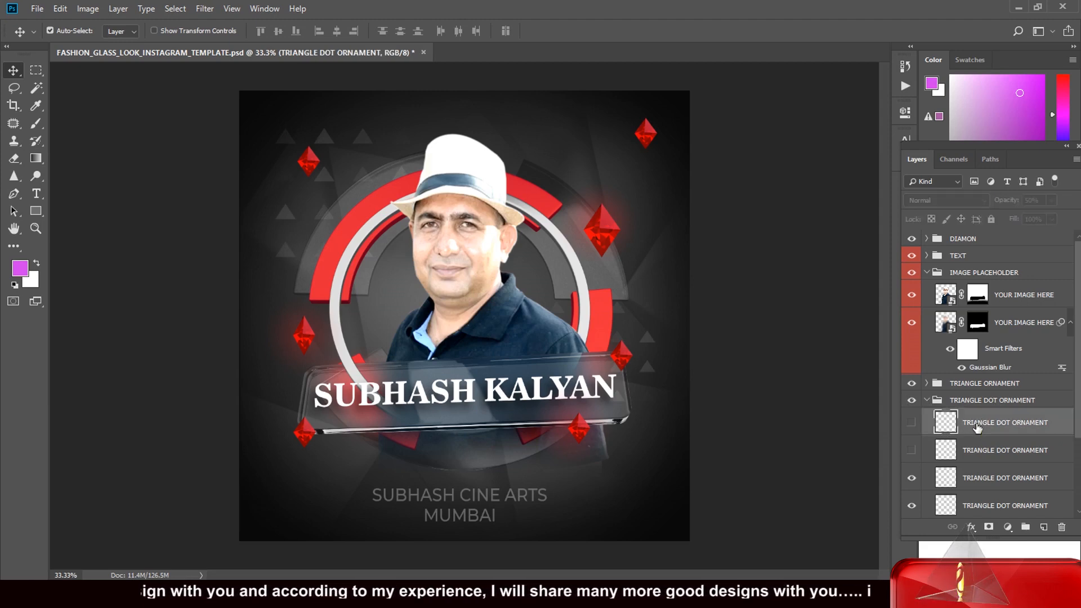
{"action": "key", "text": "ctrl"}
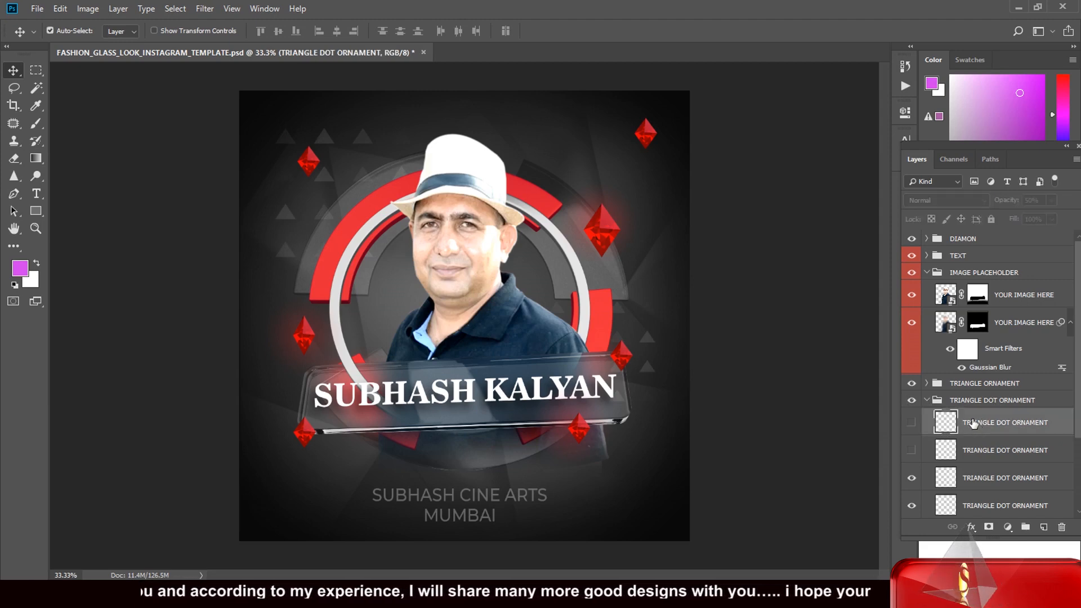